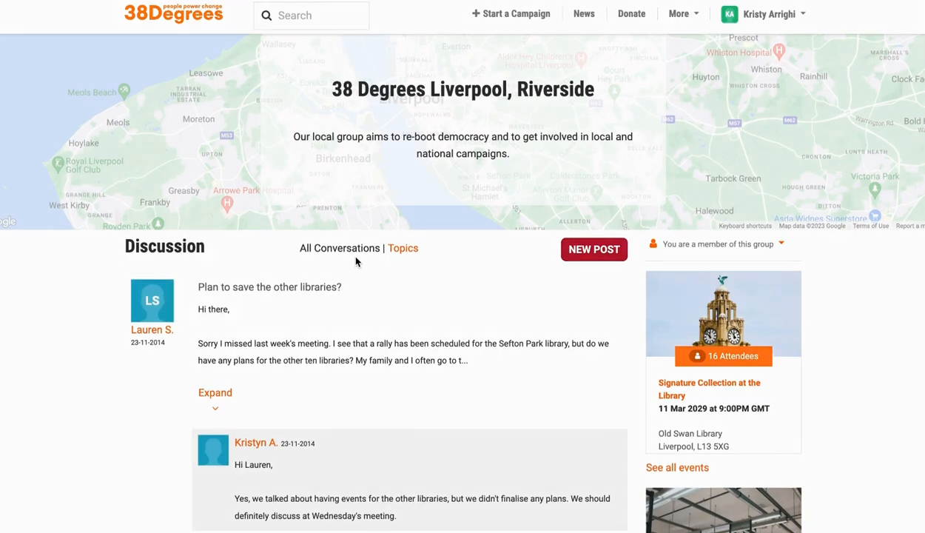
Step: Review the discussion threads, organisers and members on the 38 Degrees Liverpool, Riverside group page
scroll(355, 260, "down", 3)
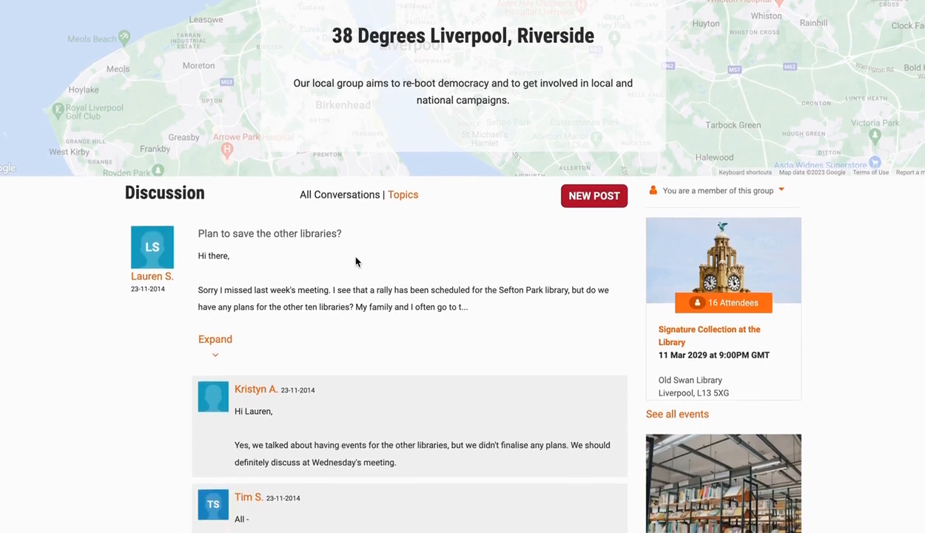
scroll(355, 261, "down", 1)
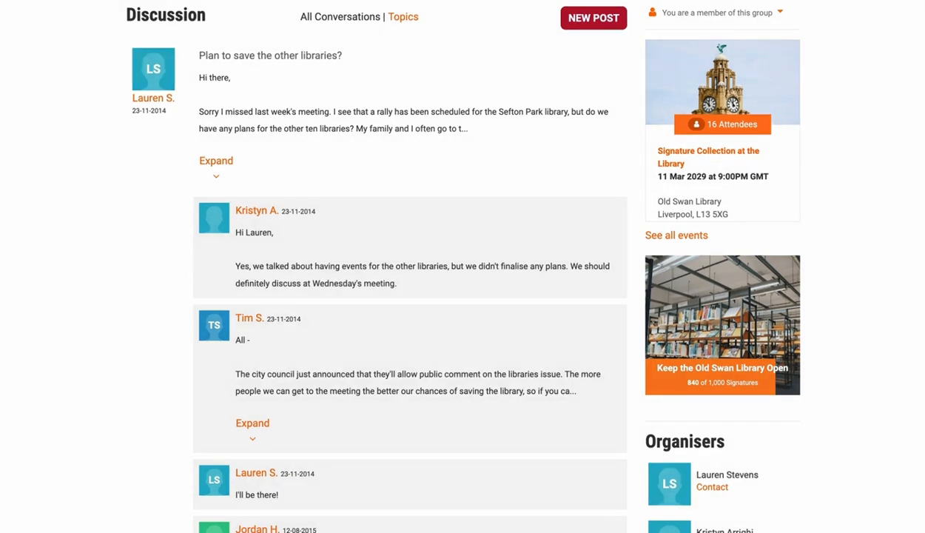
scroll(453, 260, "down", 2)
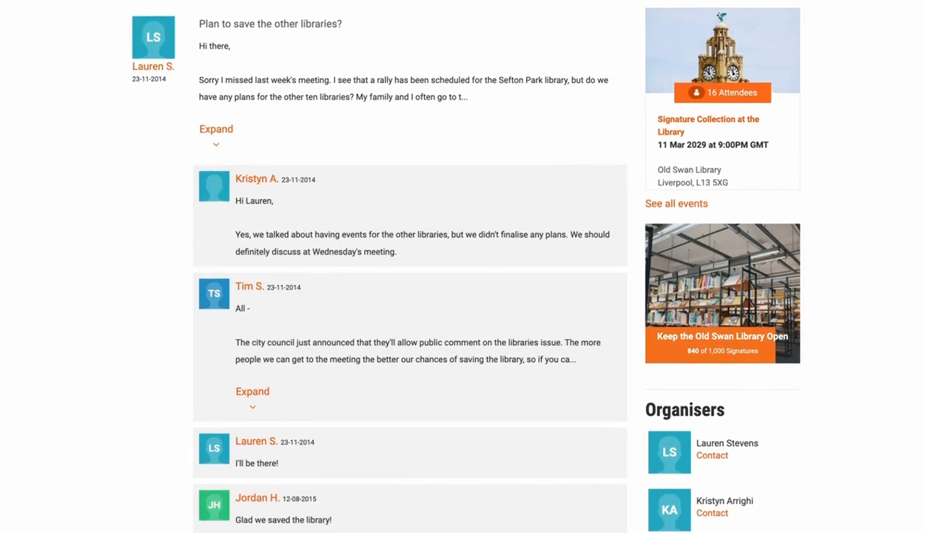
scroll(452, 261, "down", 3)
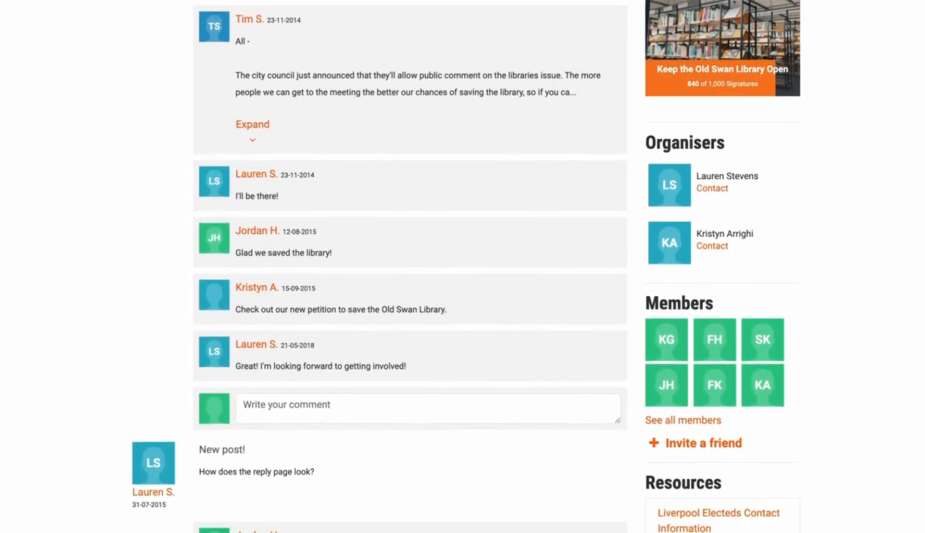
scroll(453, 260, "down", 1)
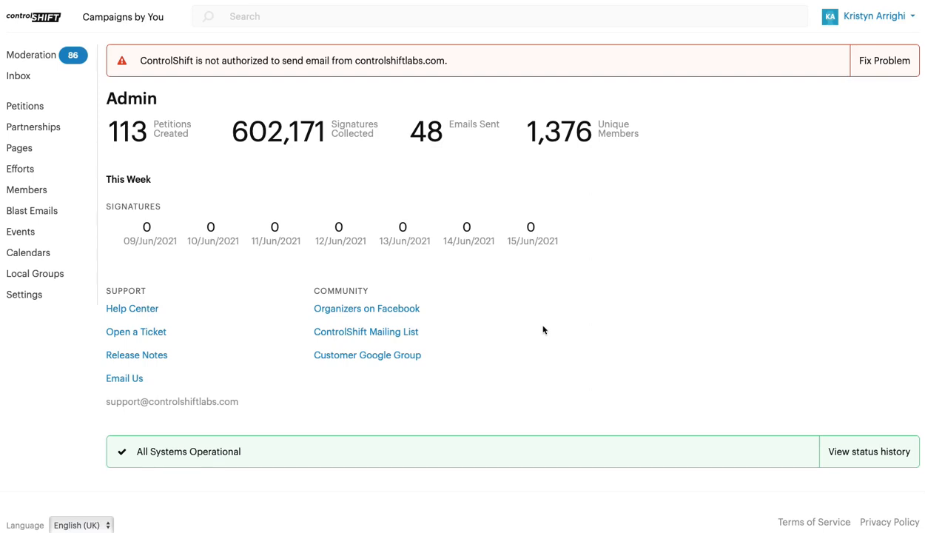
Step: Open the form for a new local group collection from the admin area and look over its fields
left_click(58, 274)
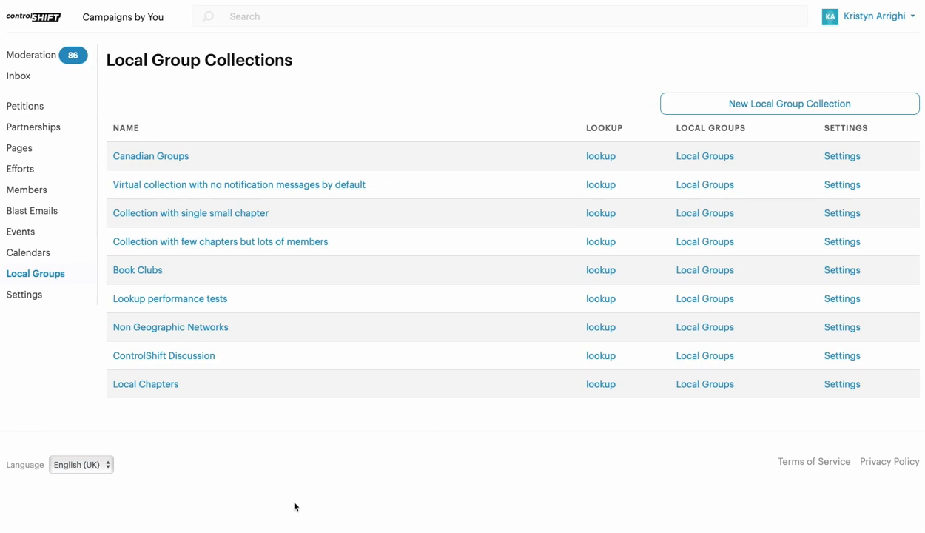
left_click(661, 95)
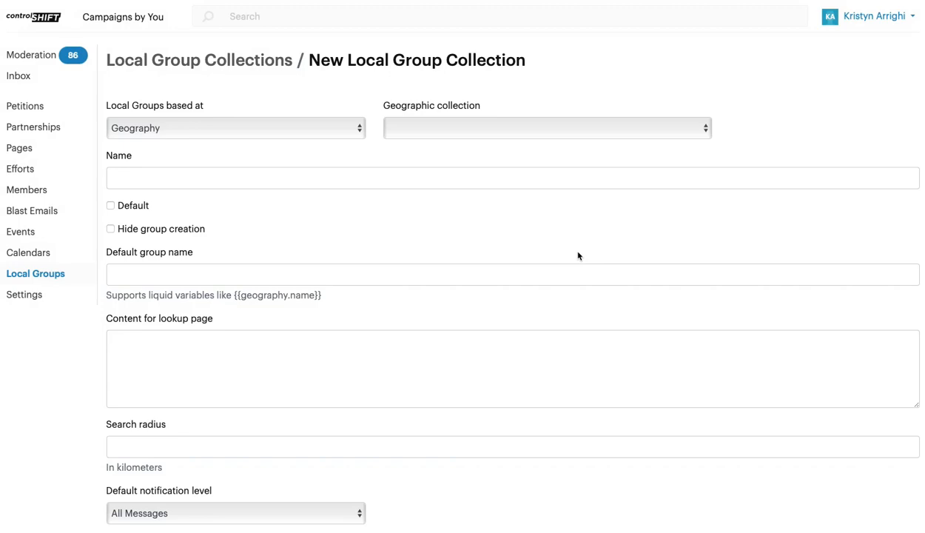
scroll(578, 255, "down", 1)
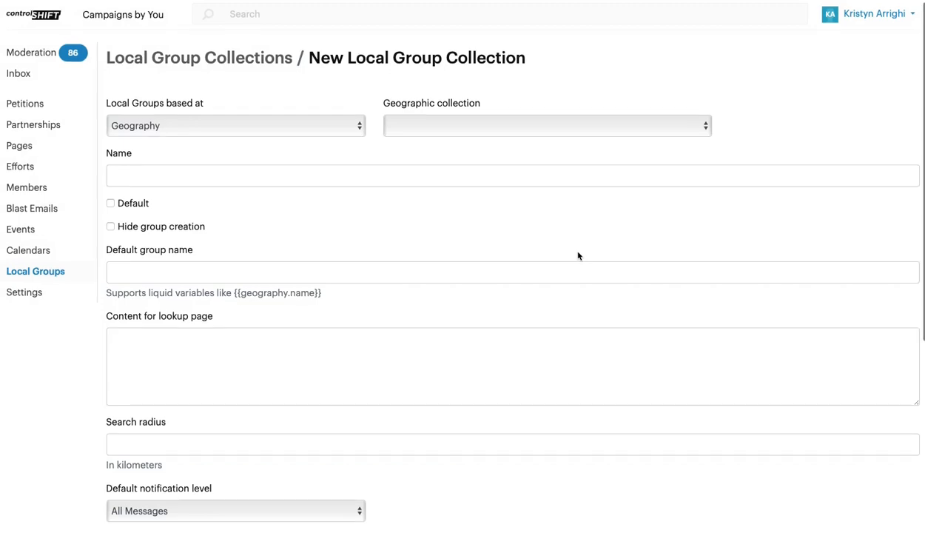
scroll(578, 255, "down", 5)
scroll(578, 256, "up", 5)
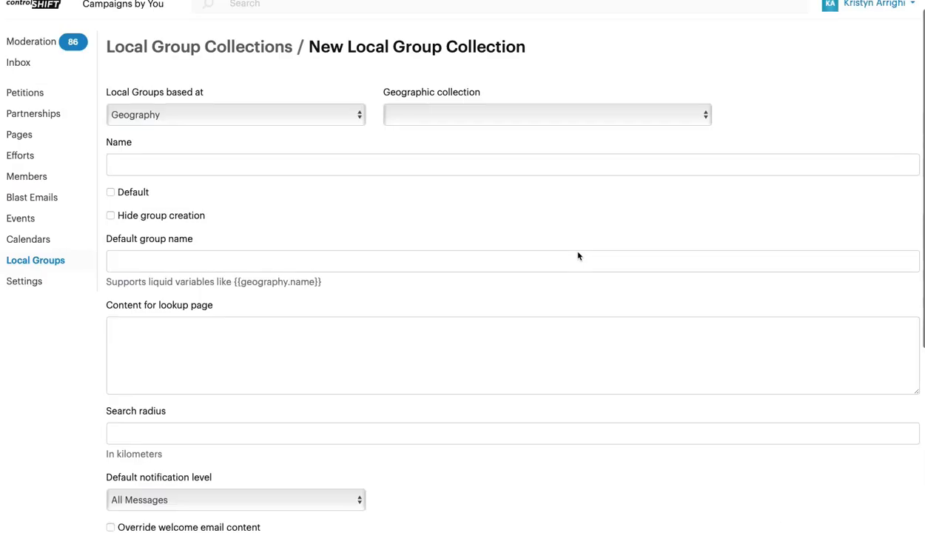
scroll(578, 256, "up", 1)
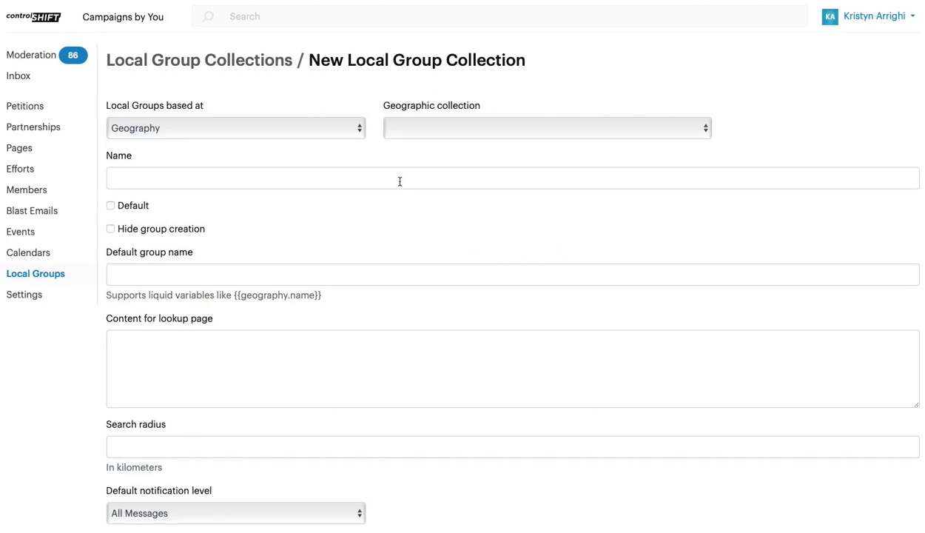
Step: Try Location as the basis for the new collection's local groups, set it back to Geography and check the available choices
left_click(350, 131)
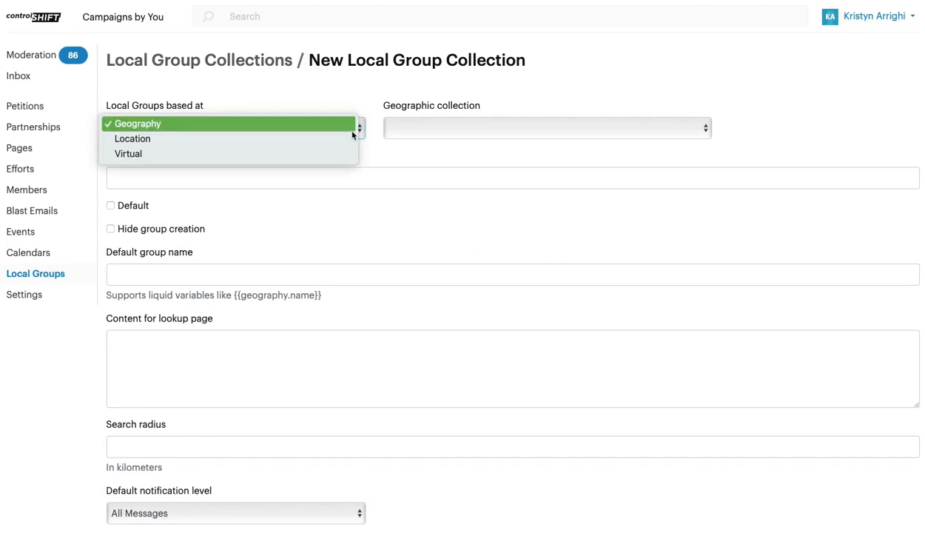
left_click(314, 140)
left_click(345, 129)
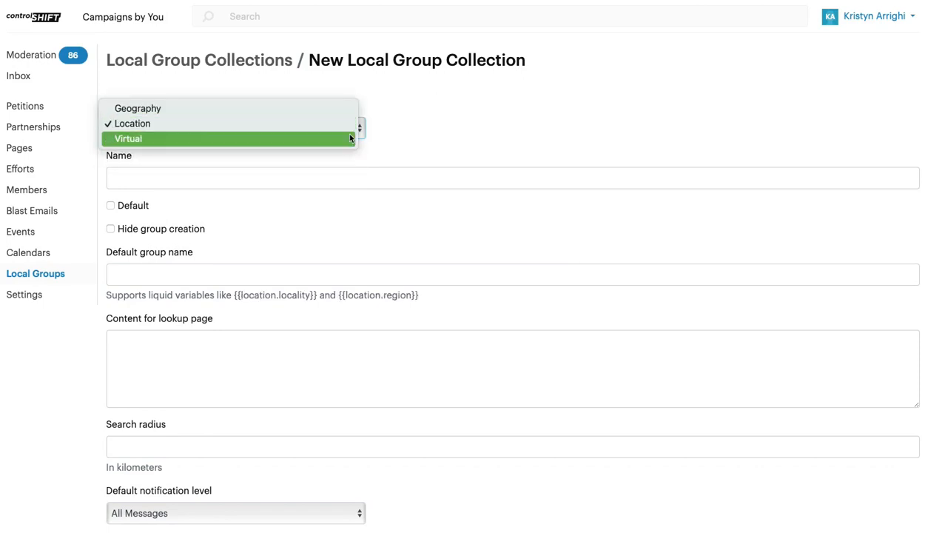
left_click(351, 110)
left_click(351, 128)
left_click(391, 82)
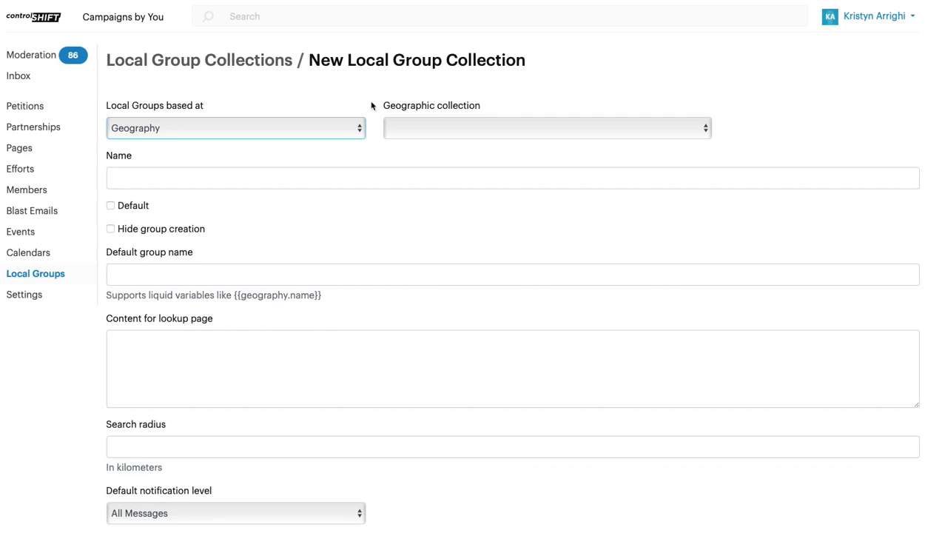
Step: Compare the form fields for the Location and Virtual group bases, finishing with Location selected
left_click(355, 128)
left_click(351, 138)
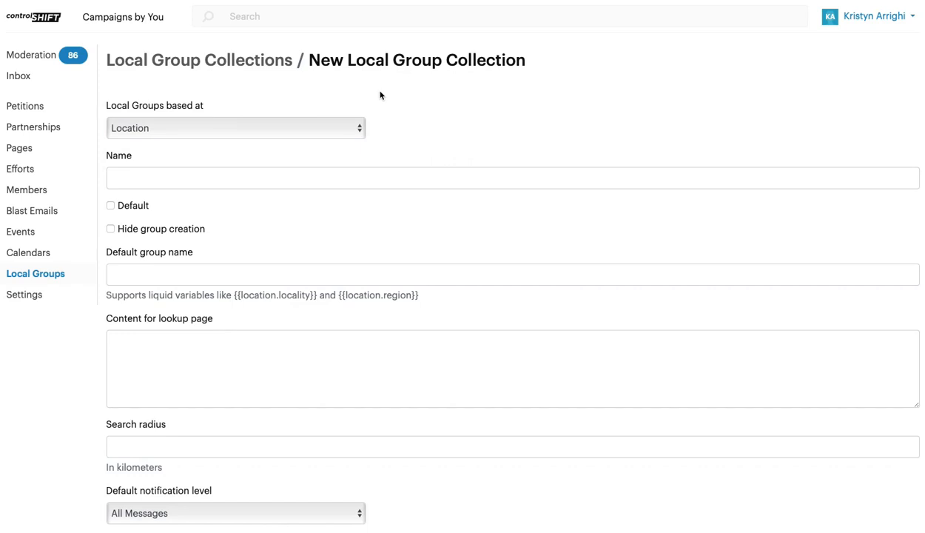
left_click(351, 130)
left_click(351, 139)
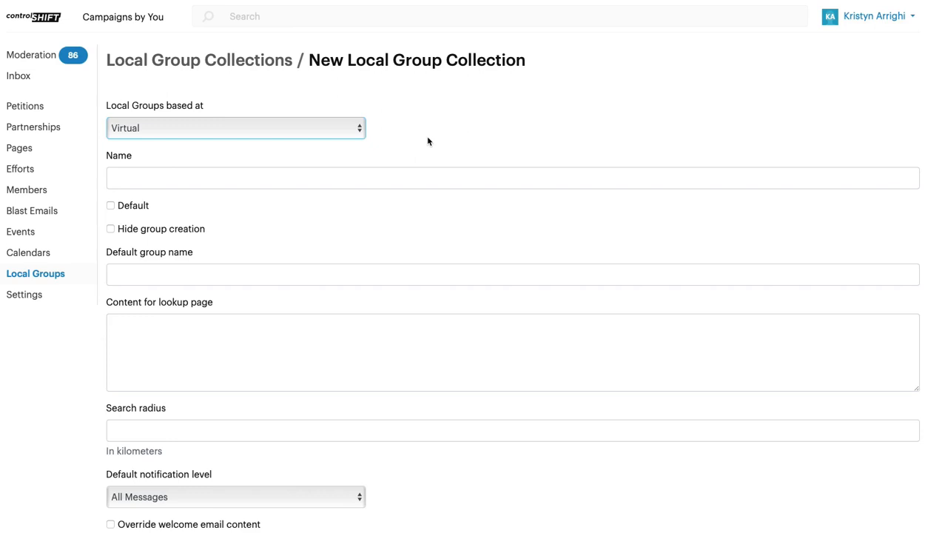
left_click(356, 127)
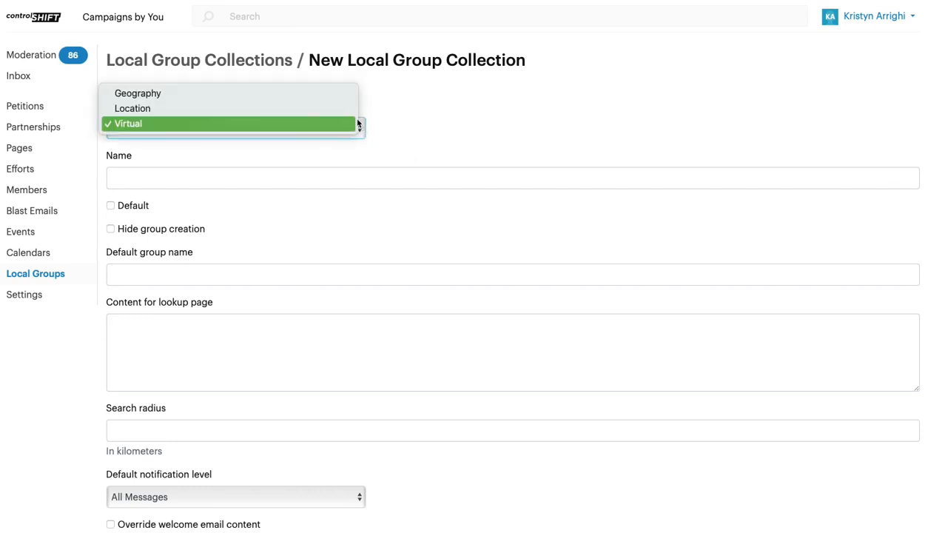
left_click(356, 112)
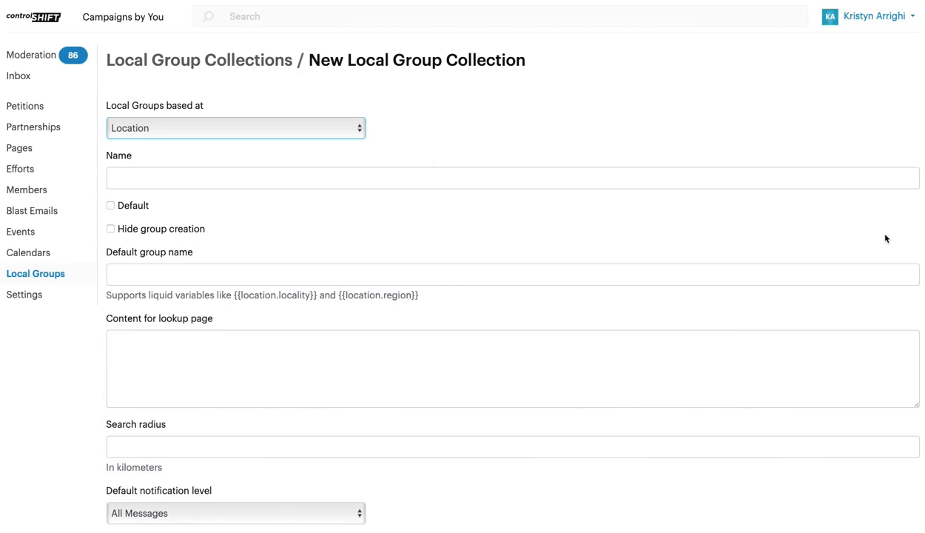
Step: Check the default notification level options and the new organiser questions in the collection form
scroll(886, 238, "down", 5)
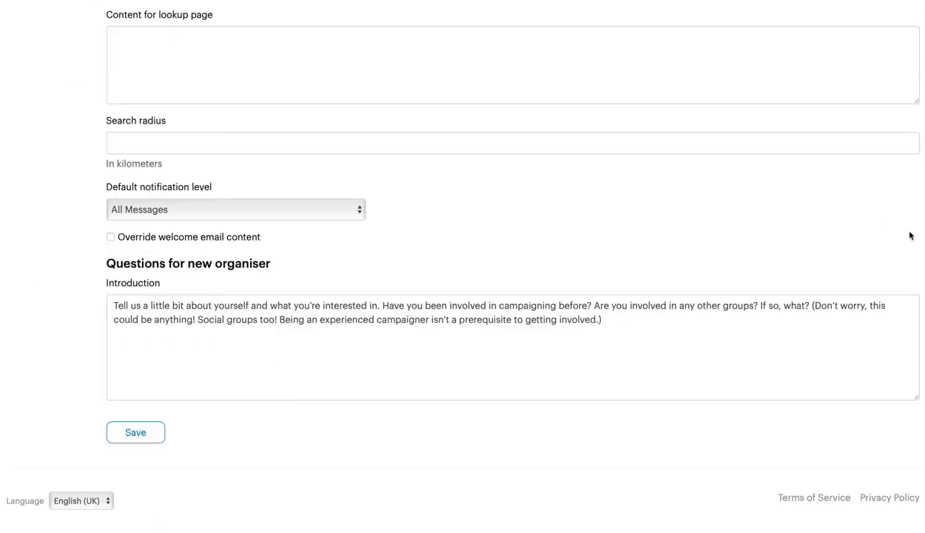
left_click(360, 210)
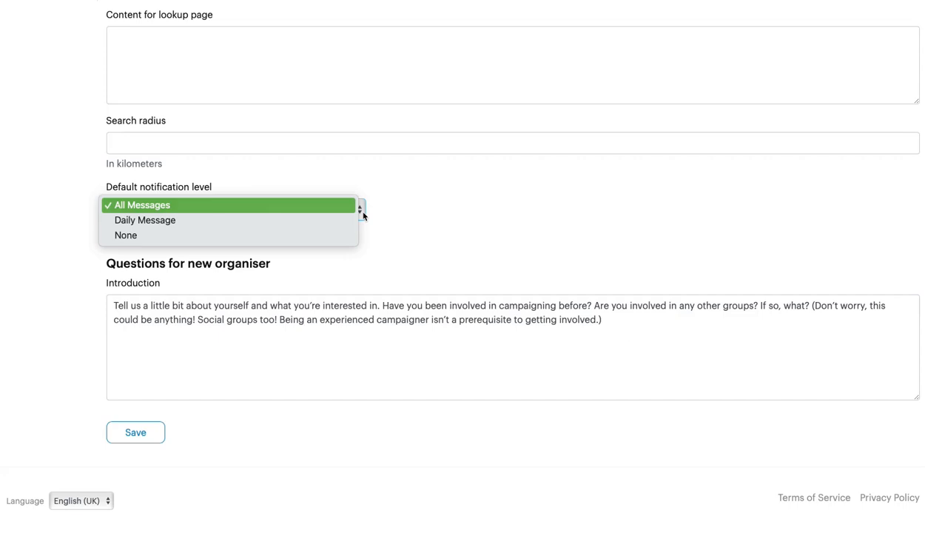
left_click(890, 215)
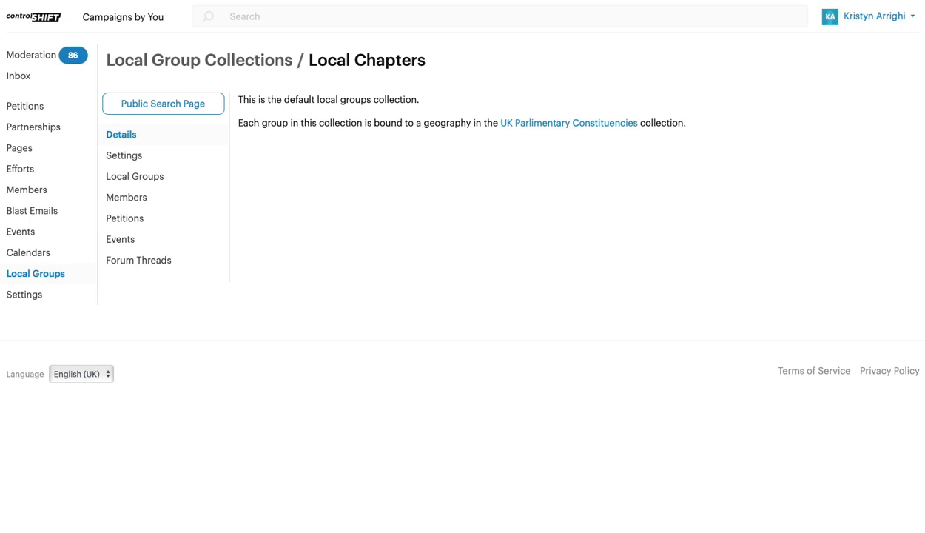
Step: View the Local Chapters collection's settings, and its local groups that are pending creation
left_click(140, 162)
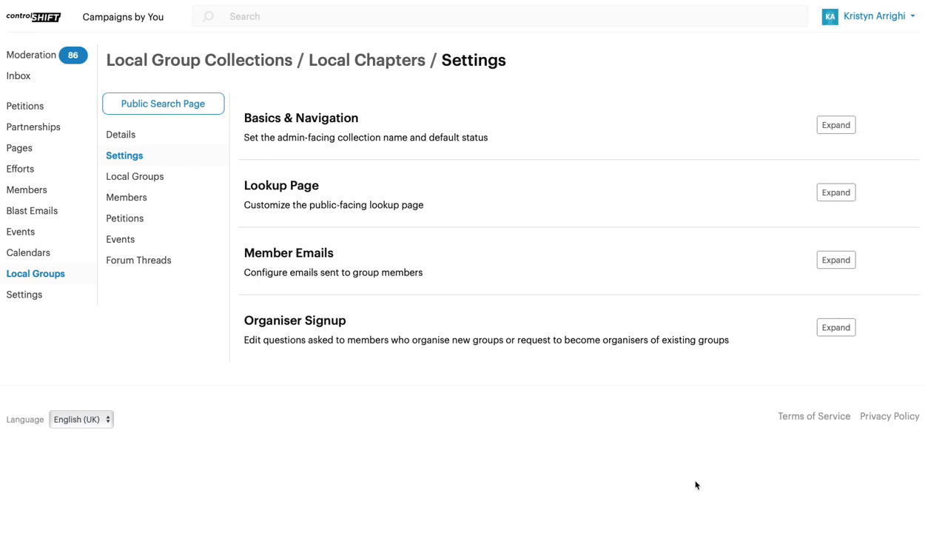
left_click(169, 181)
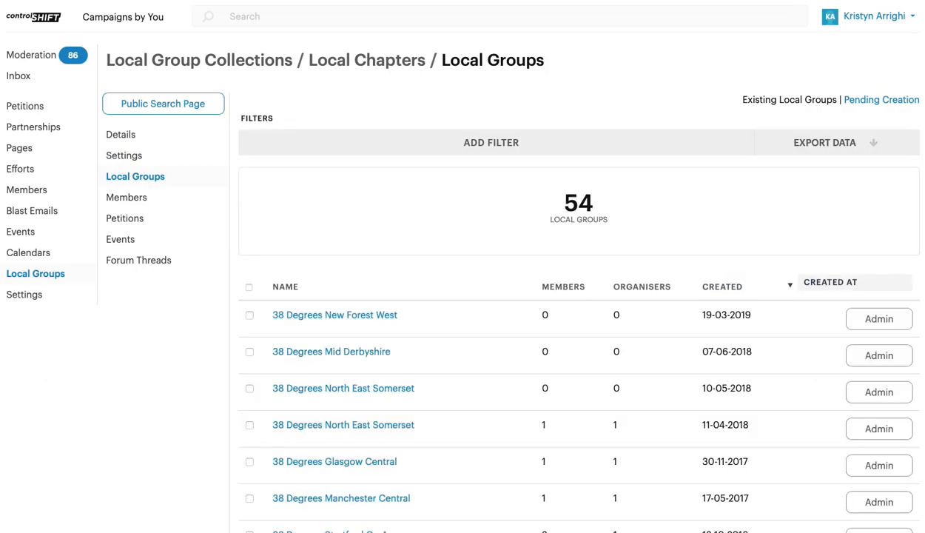
left_click(877, 103)
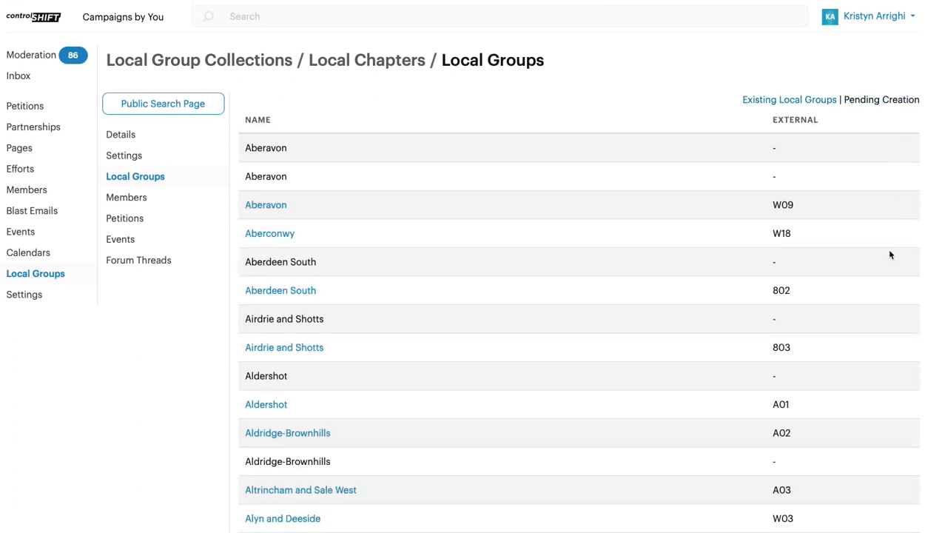
Step: Return to the collection's existing local groups and filter them to show only archived groups
left_click(786, 99)
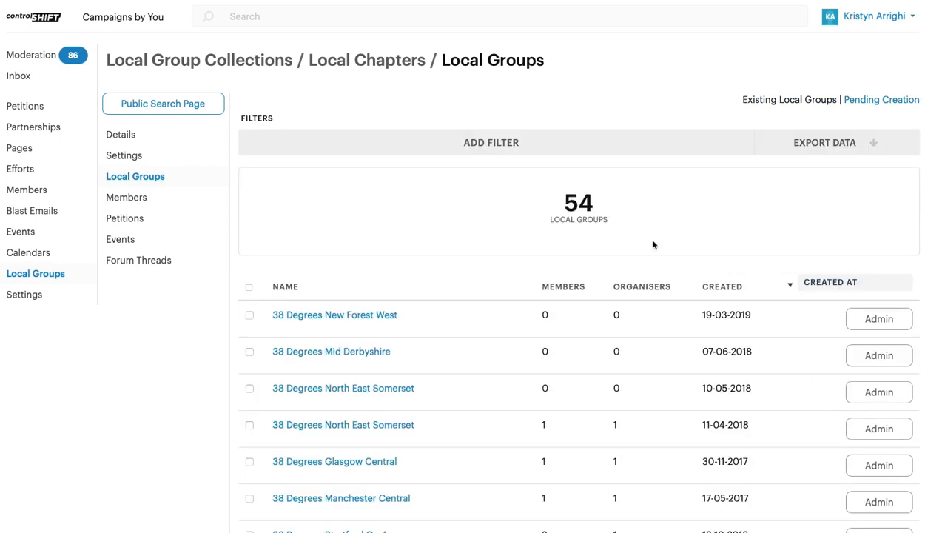
left_click(510, 142)
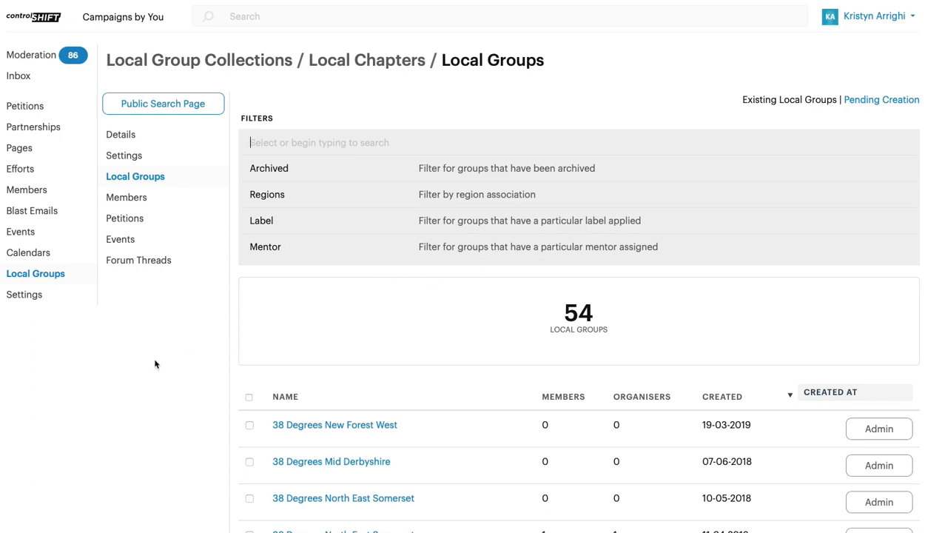
left_click(440, 166)
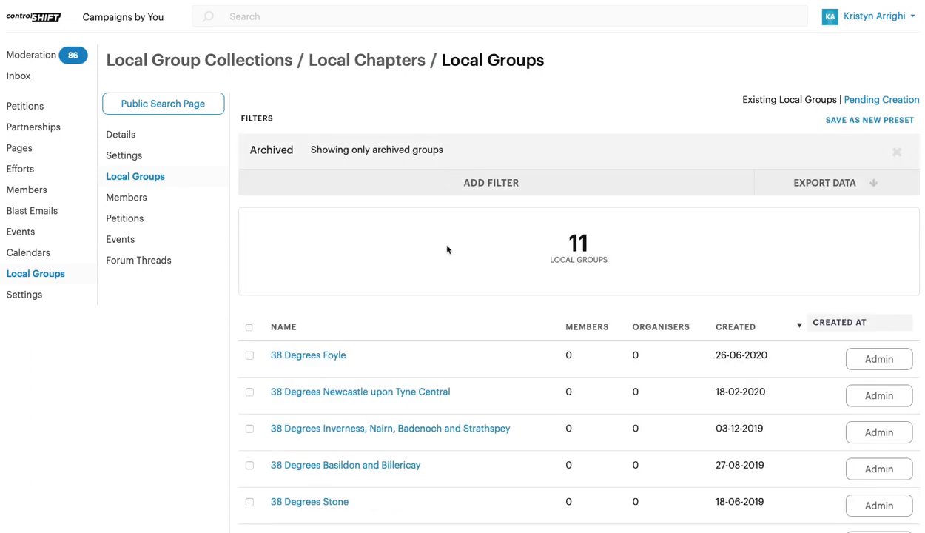
Step: Look through the Local Chapters collection's members, petitions and events, with past events included
left_click(126, 197)
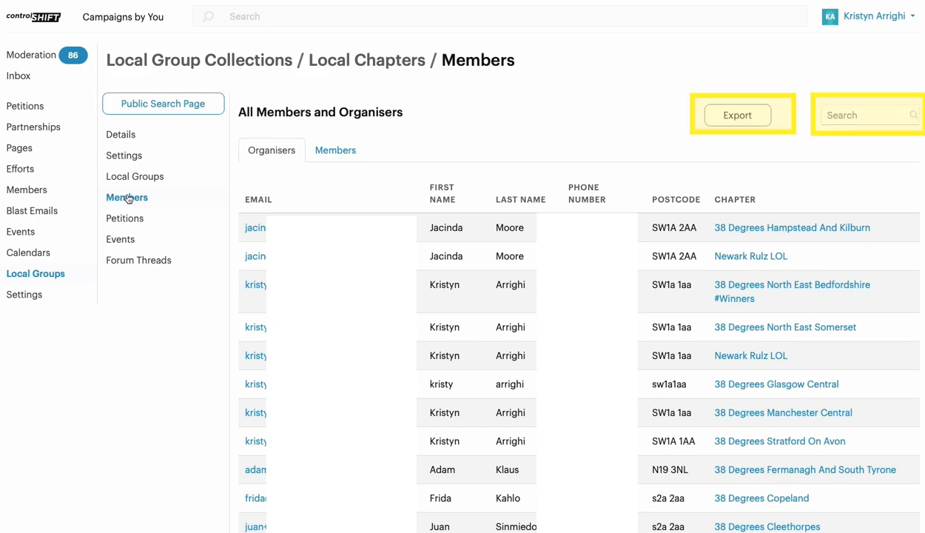
left_click(124, 219)
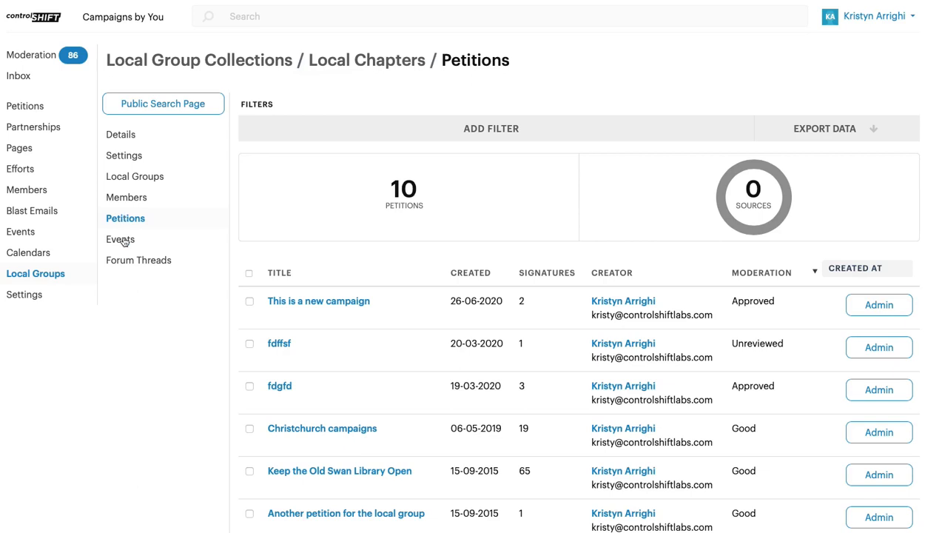
left_click(122, 240)
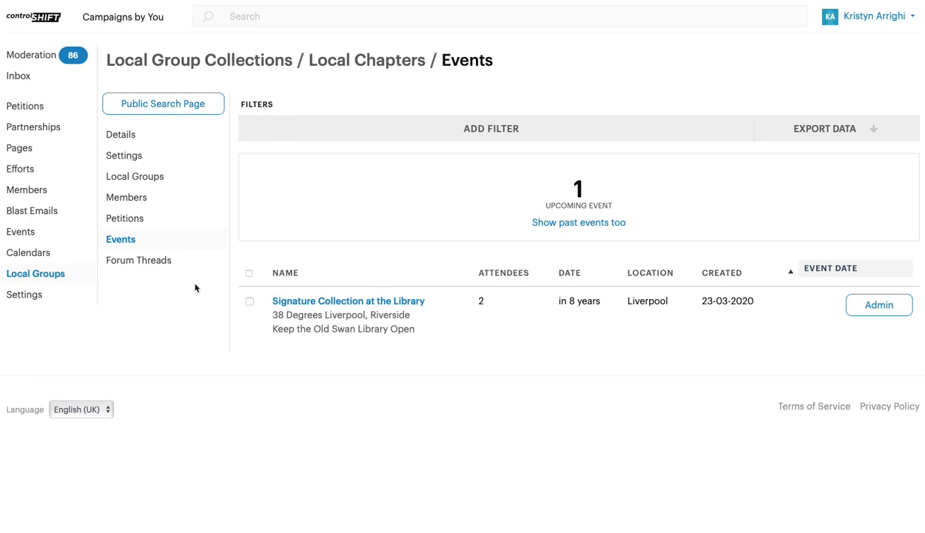
left_click(604, 223)
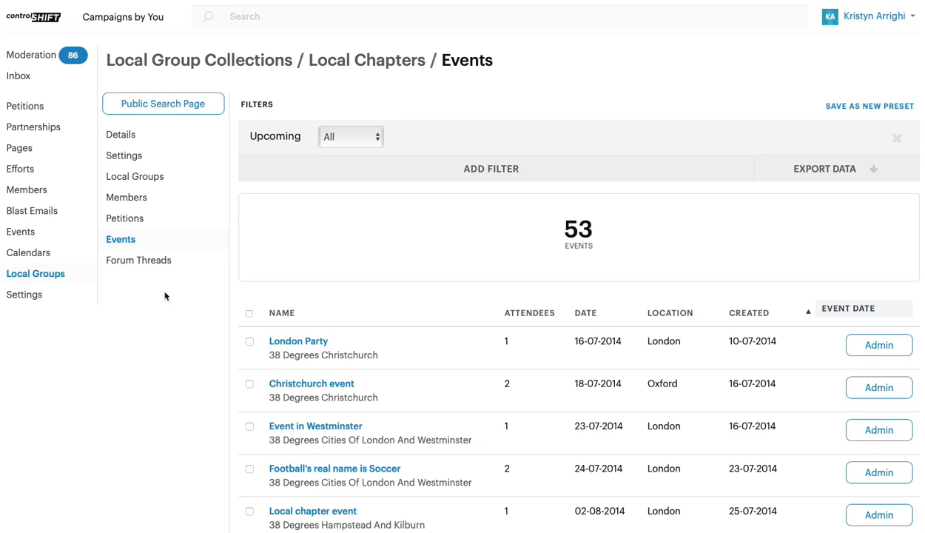
Step: View the collection's forum threads and open the form for a new broadcast post to all local groups
left_click(161, 262)
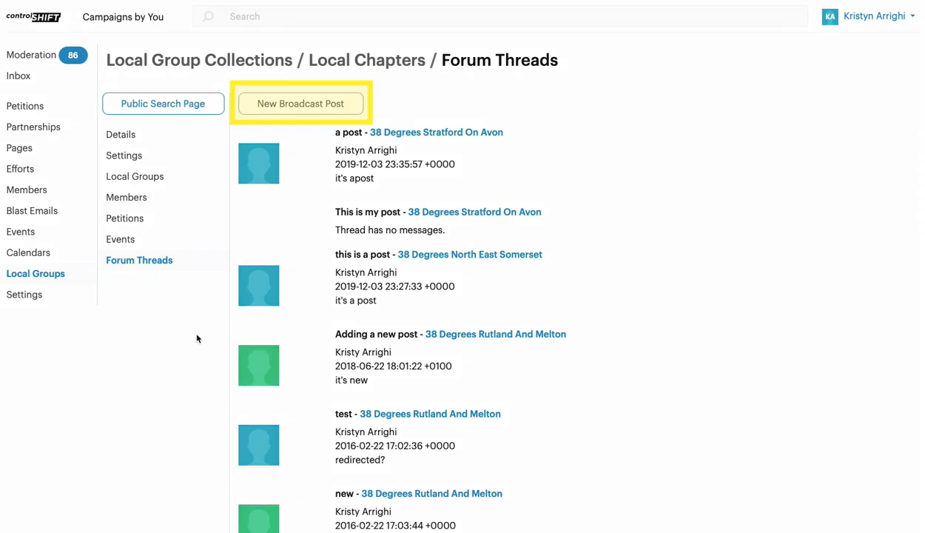
left_click(305, 110)
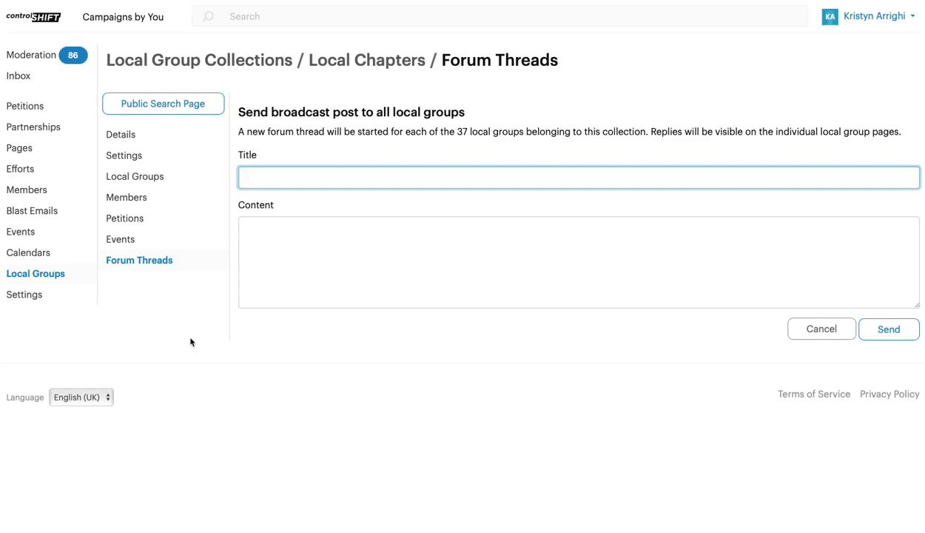
Step: Open the collection's public search page and look through the listed local groups
left_click(201, 111)
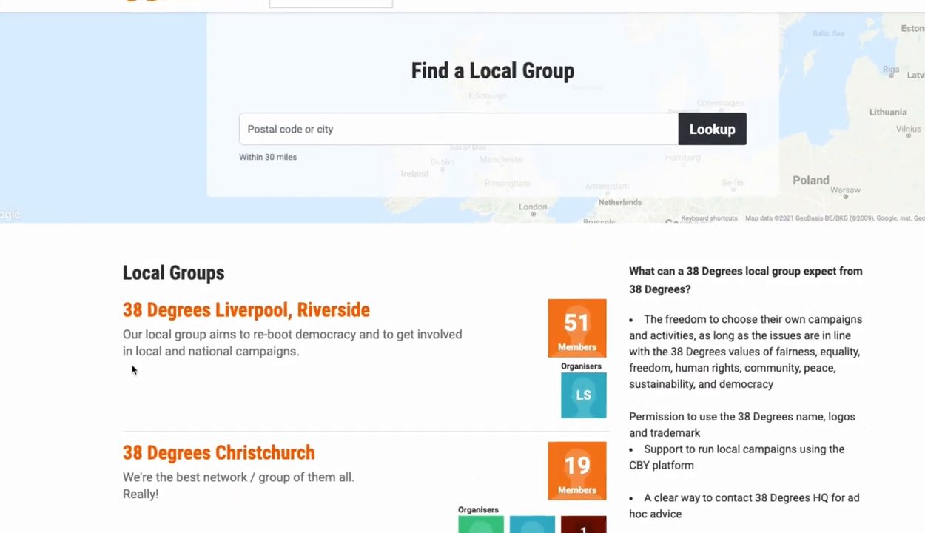
scroll(72, 407, "down", 1)
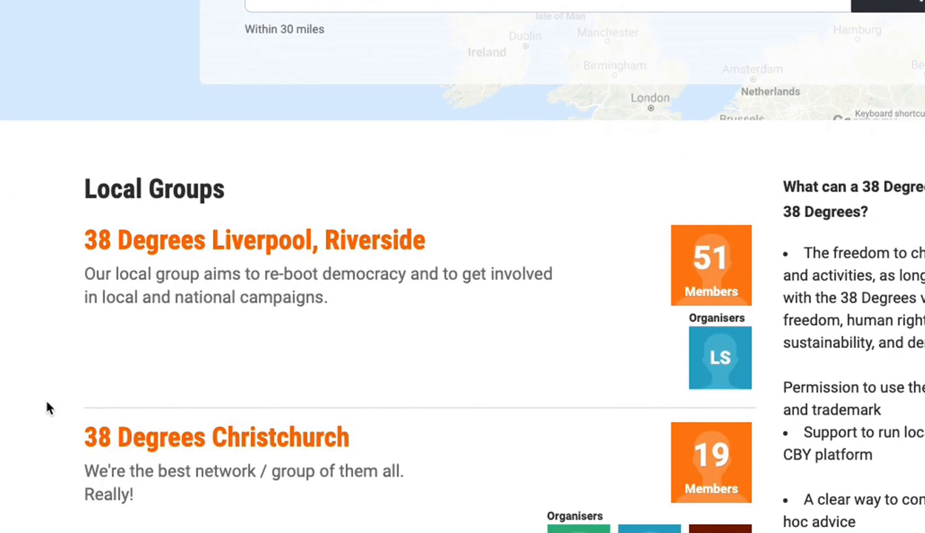
scroll(47, 407, "down", 2)
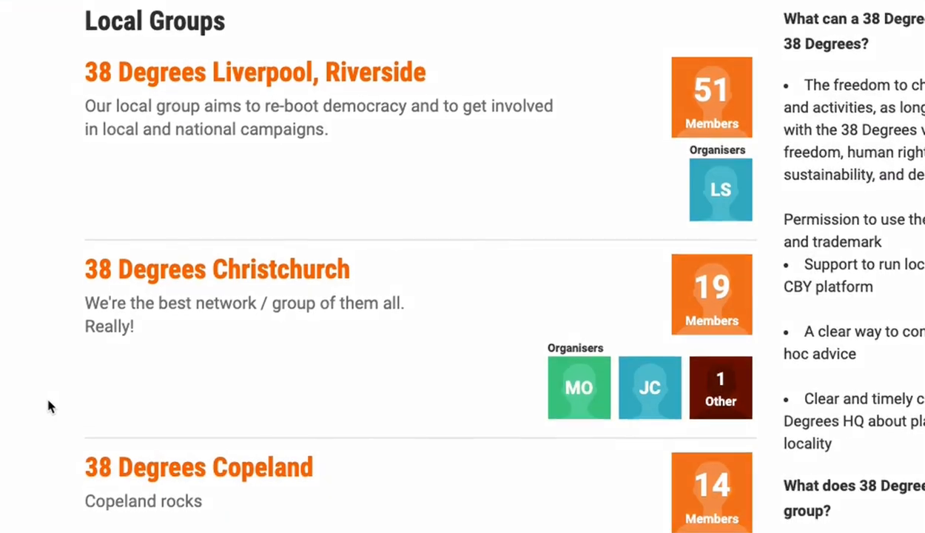
Step: Look through the listed local groups and look up groups near "liverpool" in the local group finder
scroll(46, 406, "down", 1)
scroll(46, 407, "down", 2)
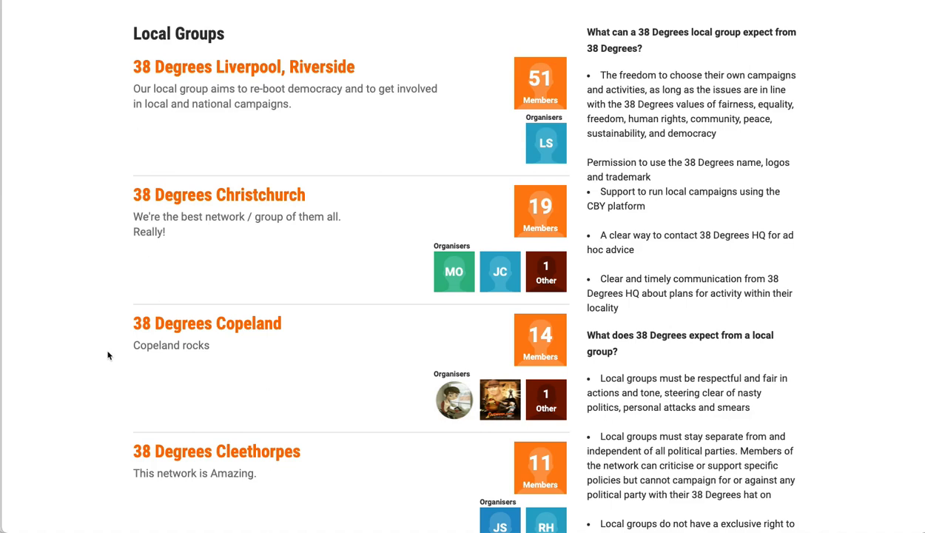
scroll(107, 355, "up", 3)
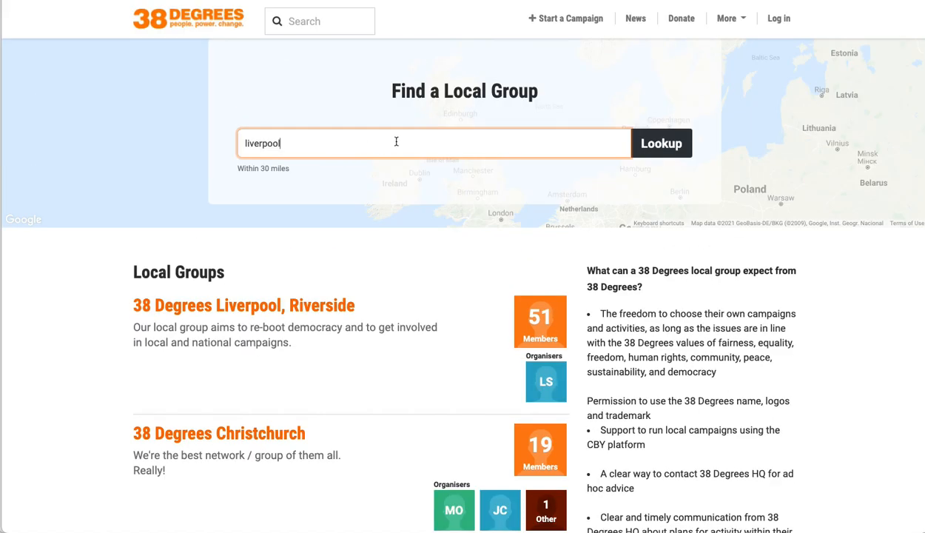
left_click(671, 148)
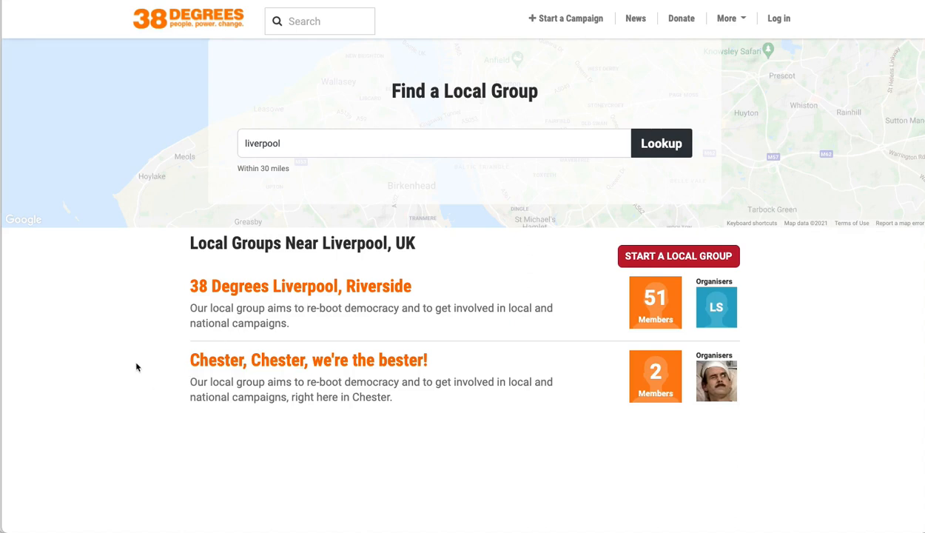
Step: Open the 38 Degrees Liverpool, Riverside group page and look through its events, petitions, members and organisers
left_click(224, 289)
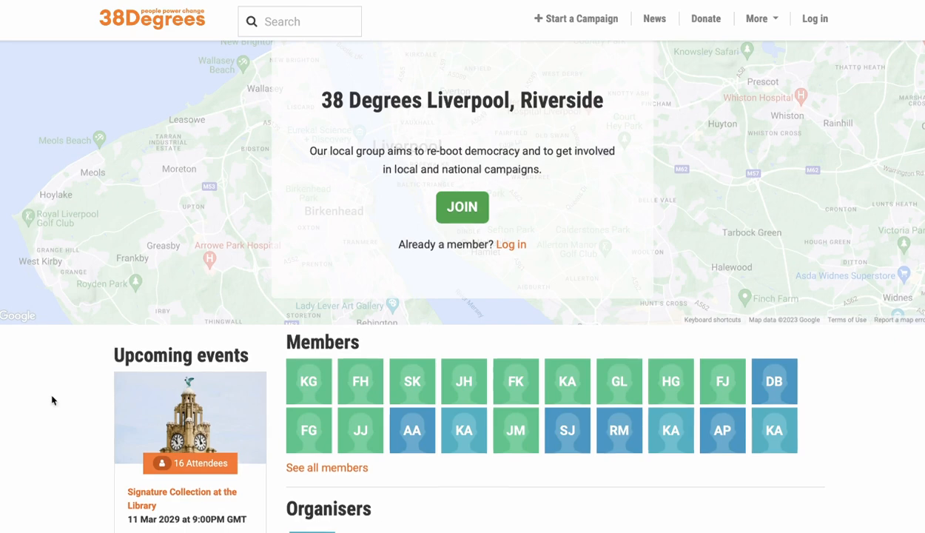
scroll(52, 399, "down", 2)
scroll(52, 400, "down", 3)
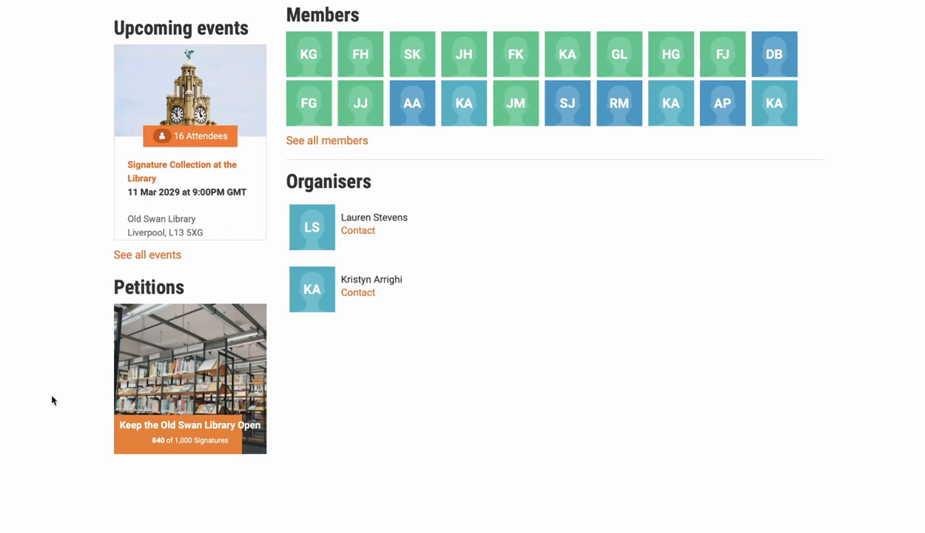
scroll(52, 399, "up", 3)
scroll(51, 400, "up", 2)
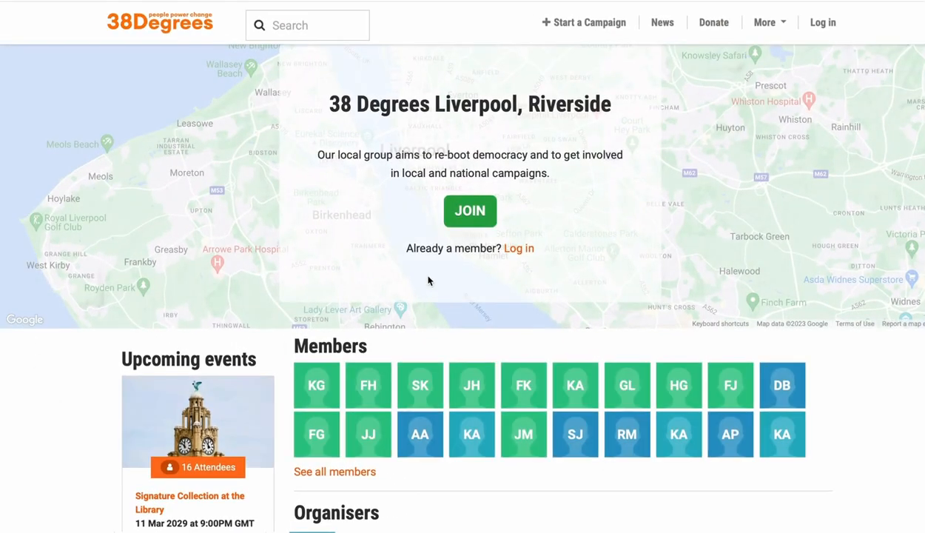
Step: Join the 38 Degrees Liverpool, Riverside group, leaving the About You text blank and keeping the default notification level
left_click(465, 225)
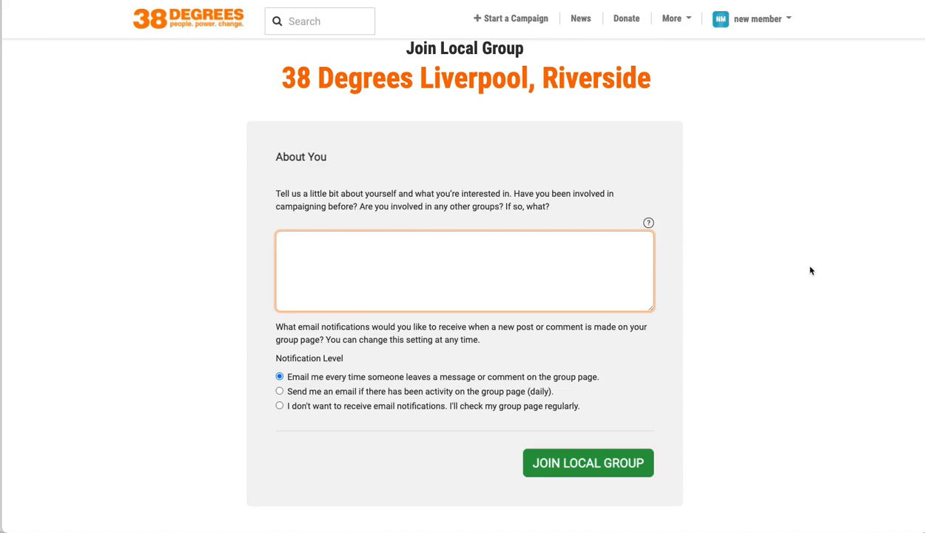
left_click(737, 435)
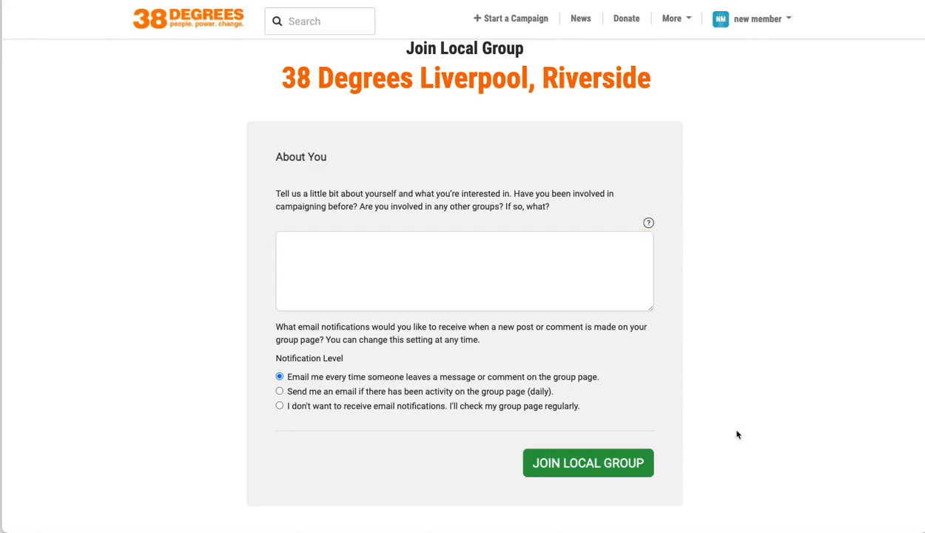
left_click(615, 460)
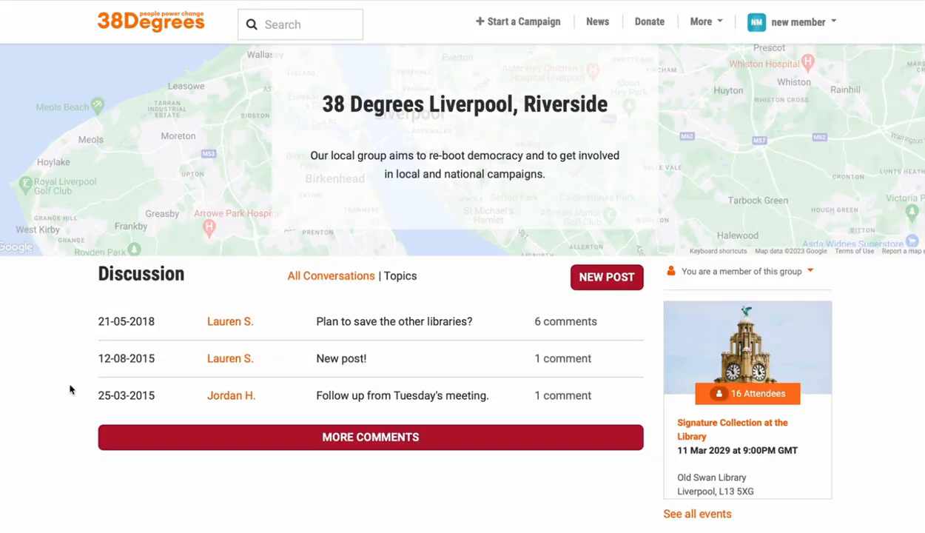
Step: Show all conversations in the group's discussion and read through the posts and their comments
left_click(308, 276)
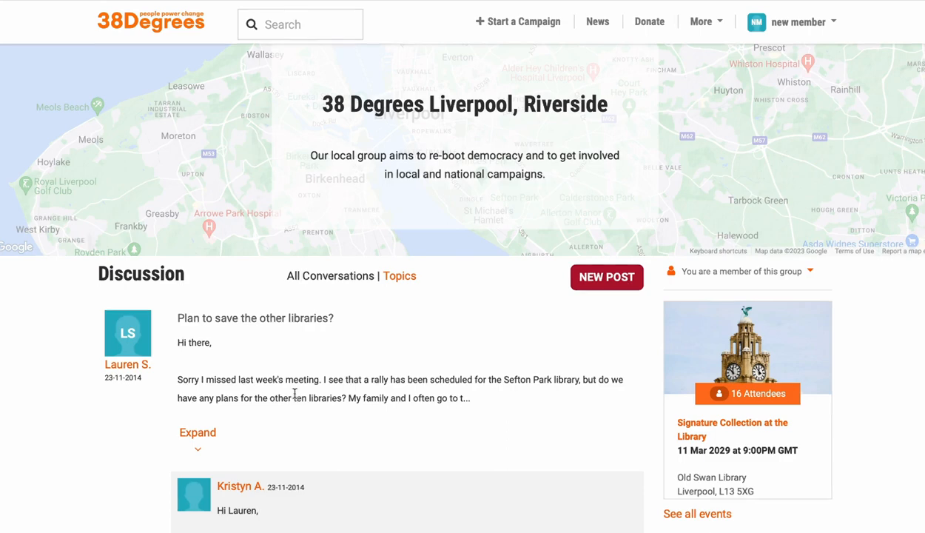
scroll(296, 400, "down", 5)
scroll(295, 393, "down", 3)
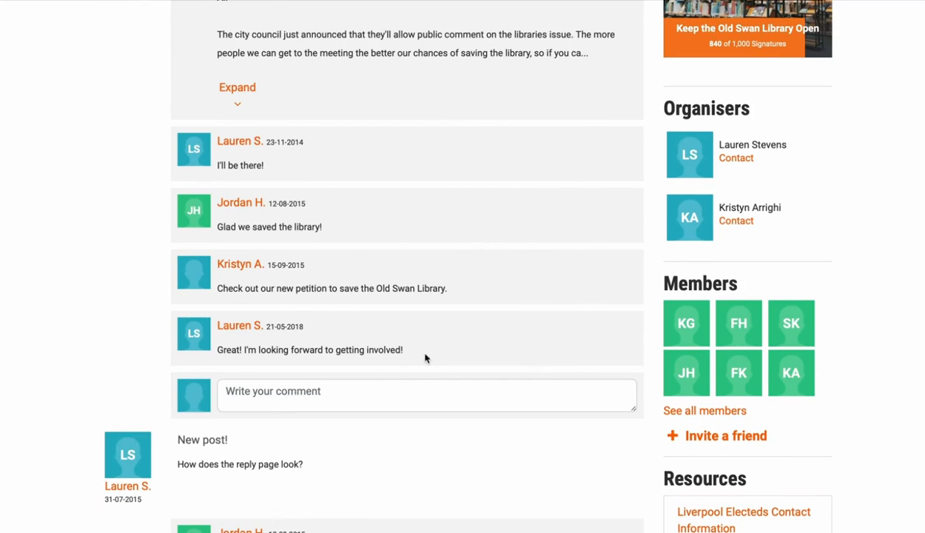
scroll(490, 265, "up", 5)
scroll(488, 267, "up", 1)
Step: Open the new post form in the discussion and look over the group's events, petition, organisers, members and resources
left_click(606, 131)
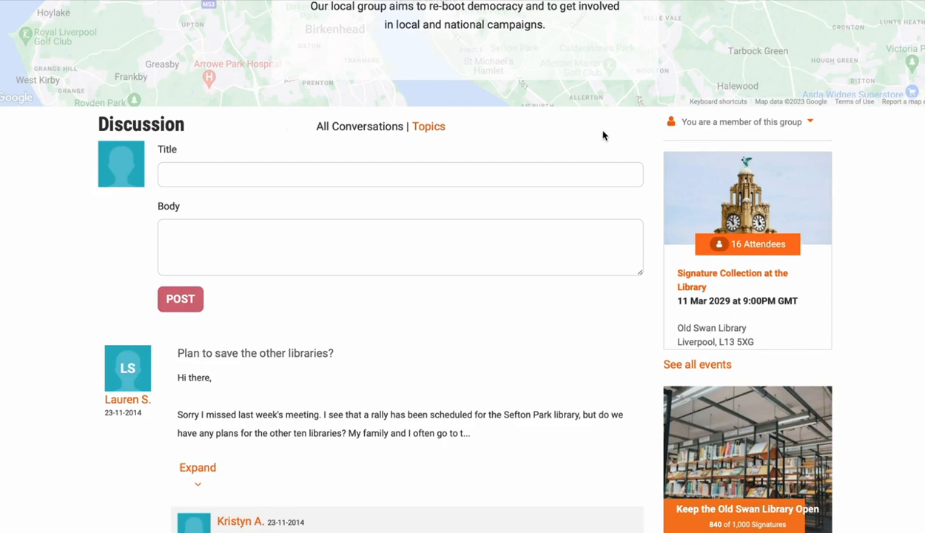
scroll(602, 324, "down", 1)
scroll(602, 325, "down", 2)
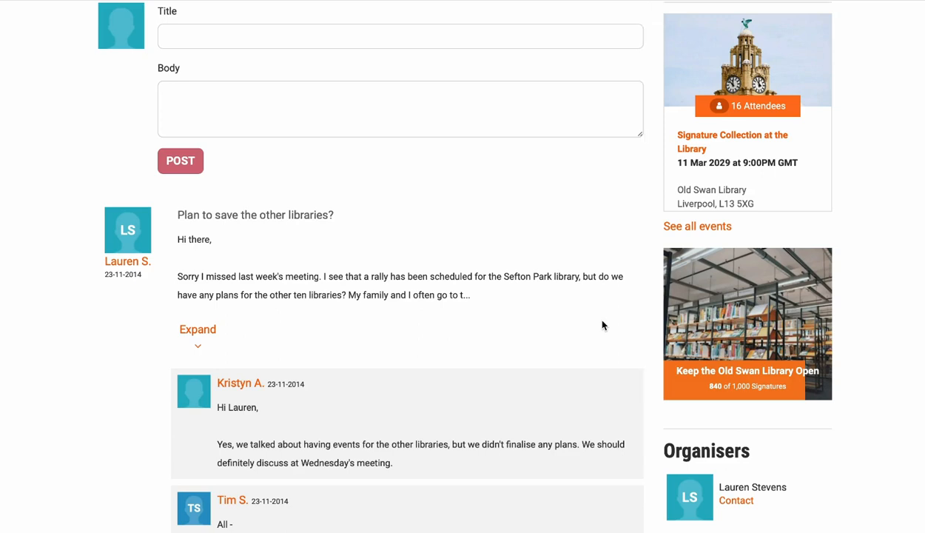
scroll(601, 325, "down", 3)
scroll(601, 325, "down", 5)
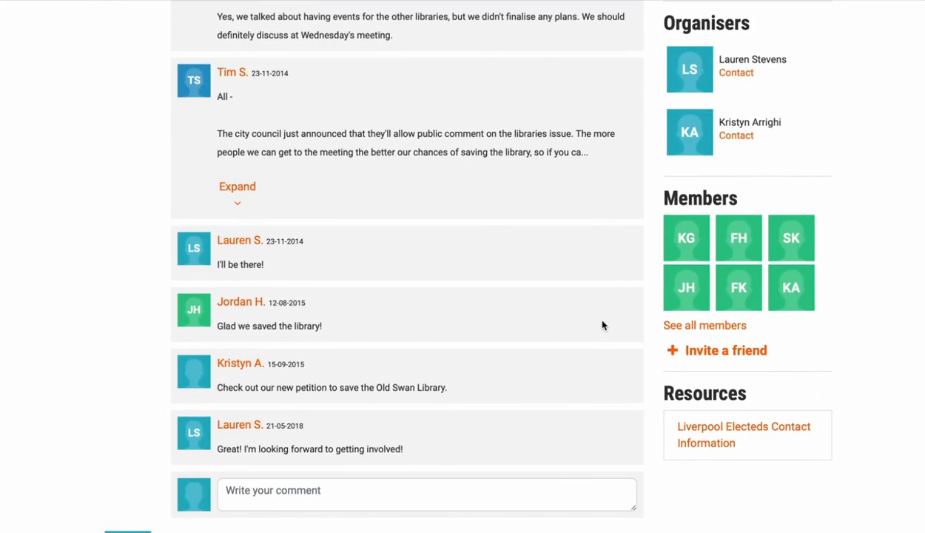
scroll(602, 325, "up", 8)
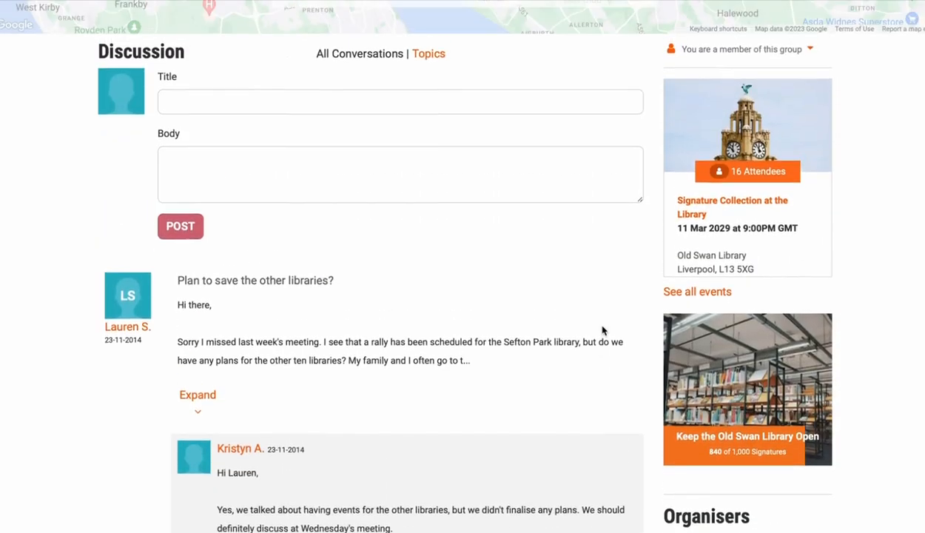
Step: Start an application to become an organiser of the group and review the organiser request's profile form
scroll(602, 330, "up", 1)
left_click(755, 131)
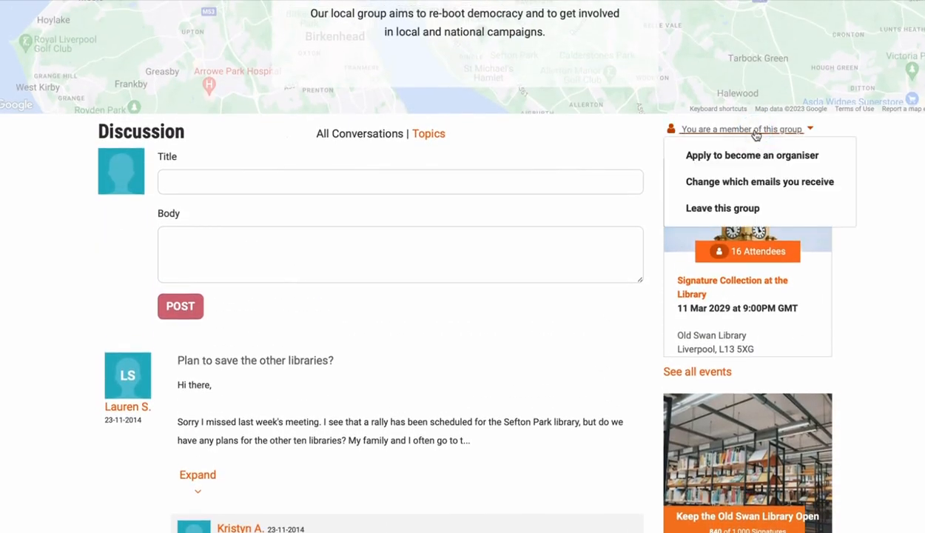
left_click(756, 153)
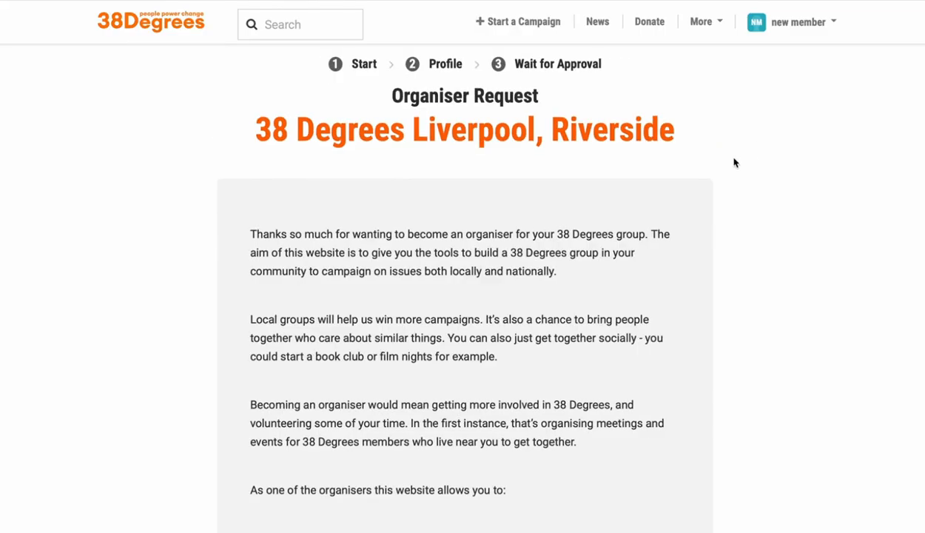
scroll(620, 303, "down", 5)
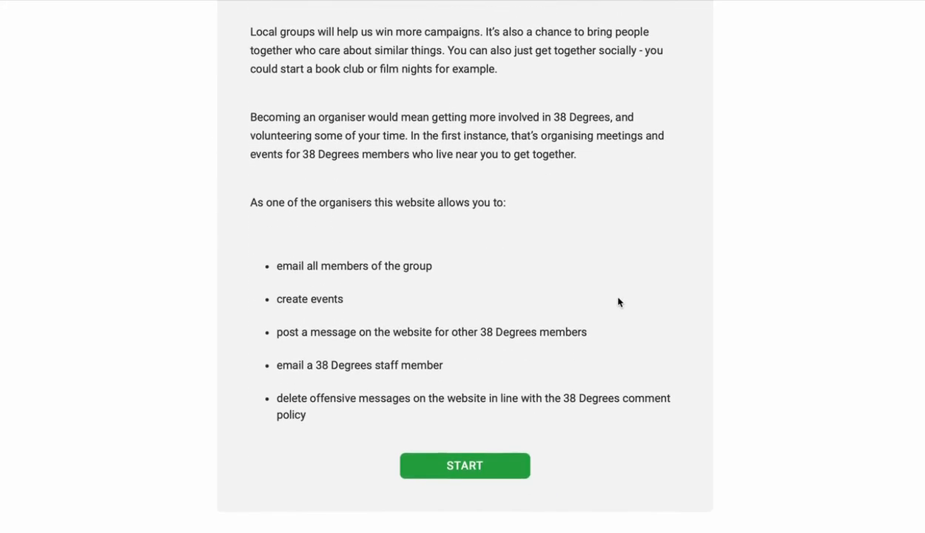
left_click(503, 430)
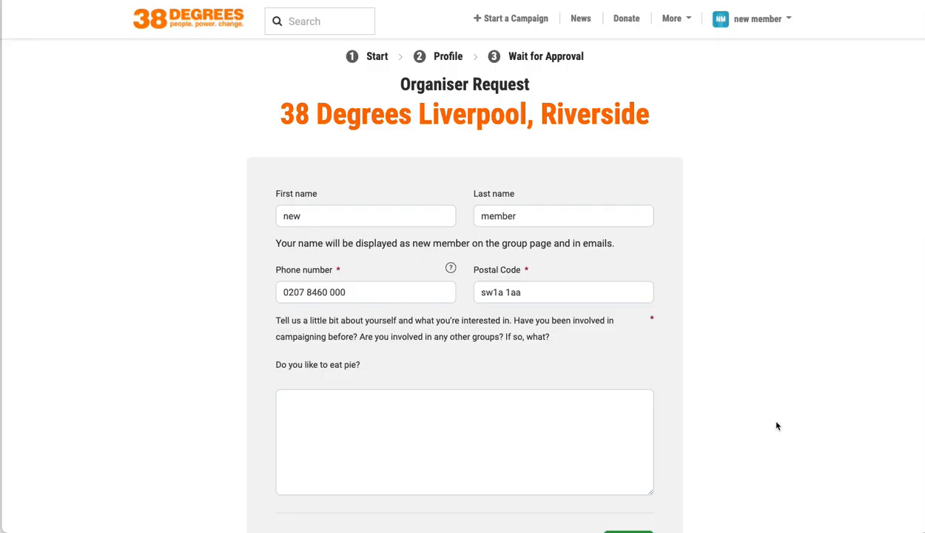
scroll(777, 426, "down", 1)
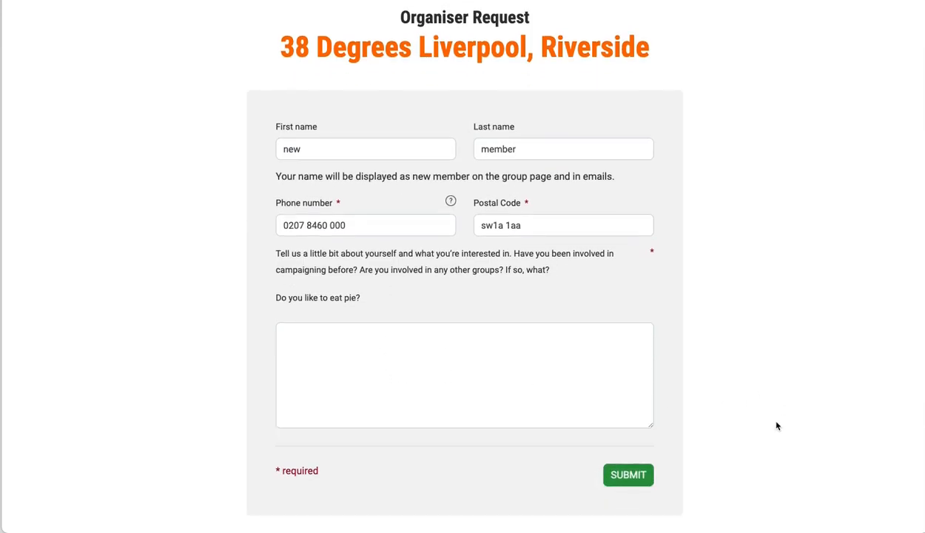
scroll(777, 426, "down", 3)
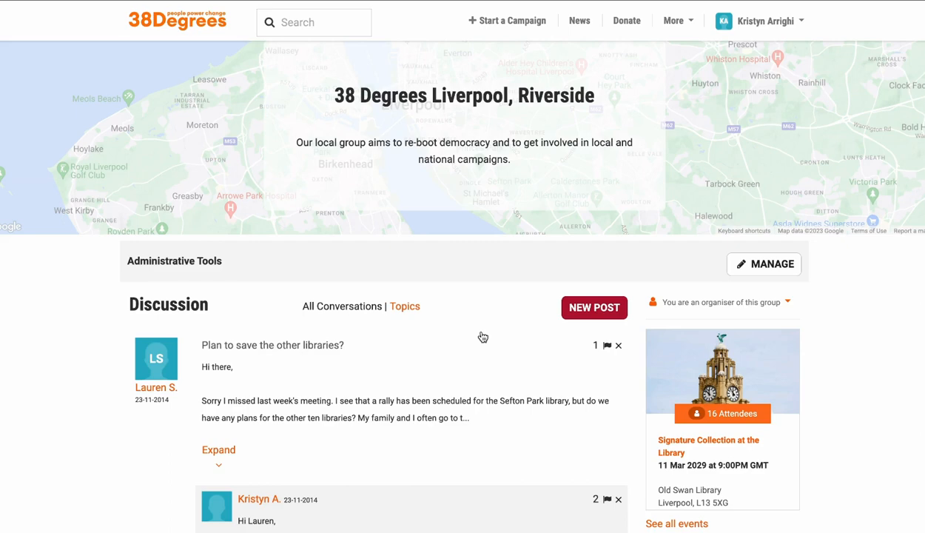
Step: Review the discussion as an organiser, view the flag form for the comment "Great! I'm looking forward to getting involved!" and close it unsubmitted
scroll(482, 338, "down", 2)
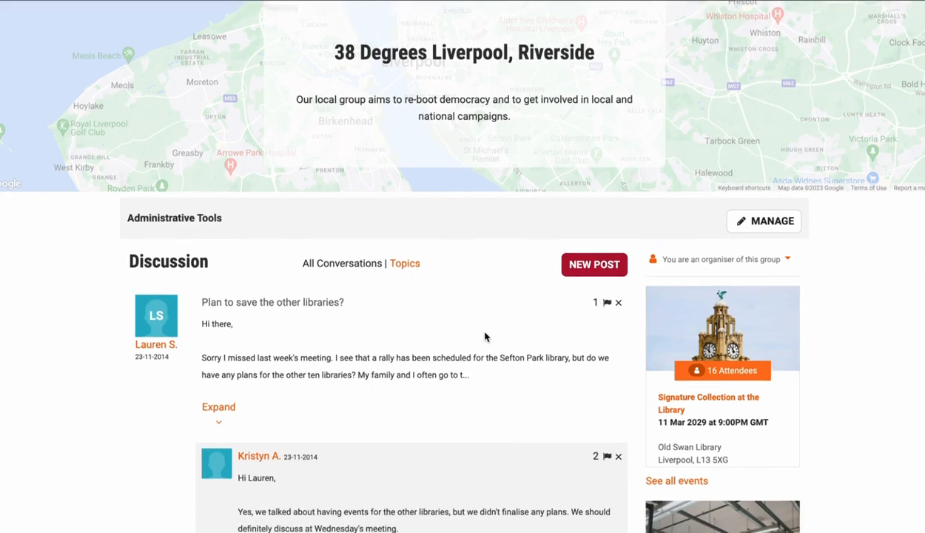
scroll(486, 336, "down", 5)
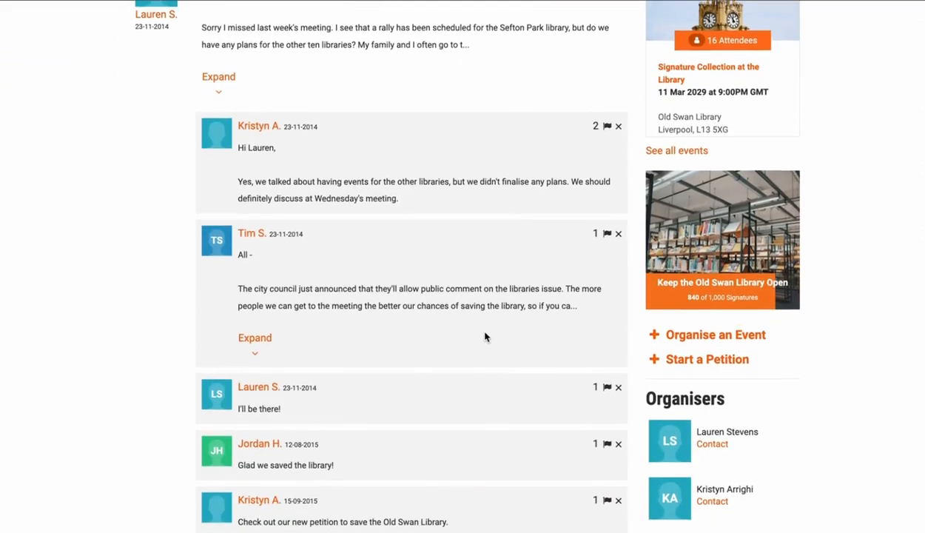
scroll(485, 338, "down", 2)
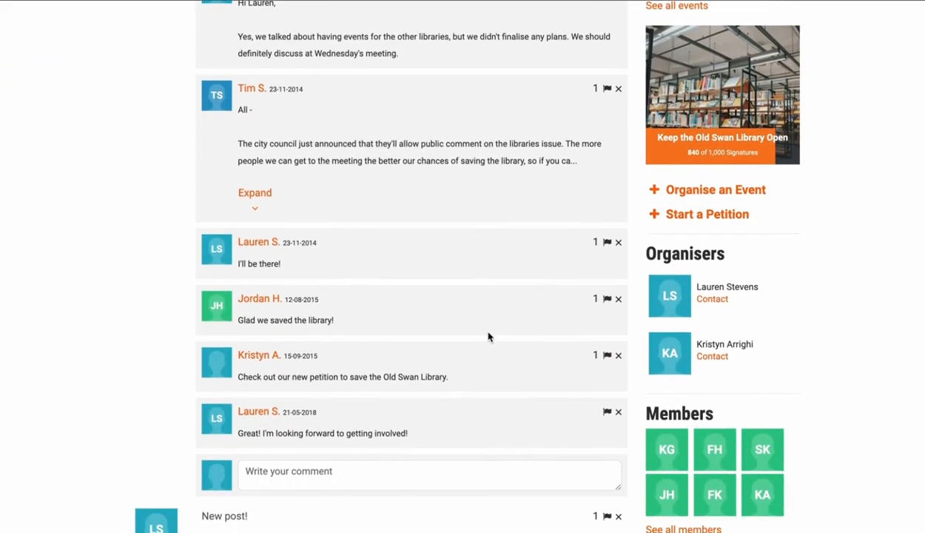
left_click(607, 413)
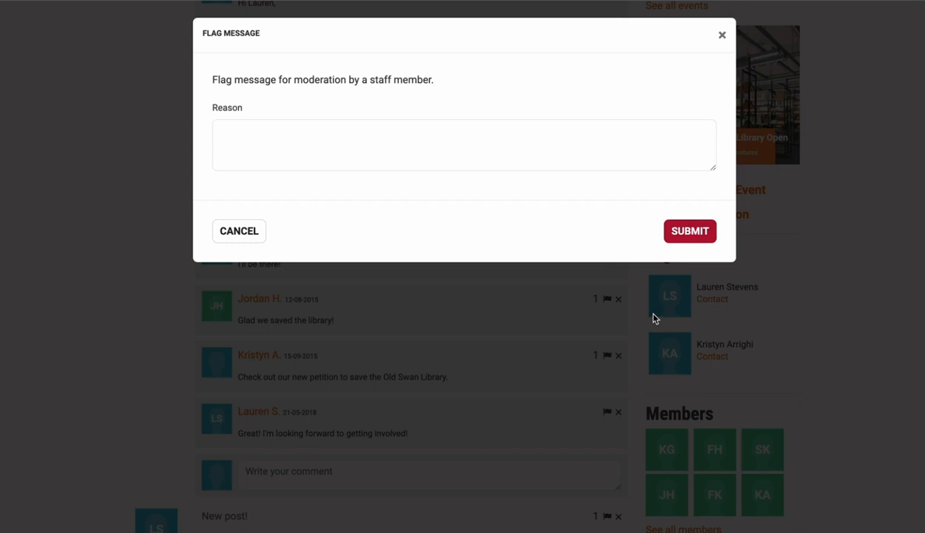
left_click(724, 35)
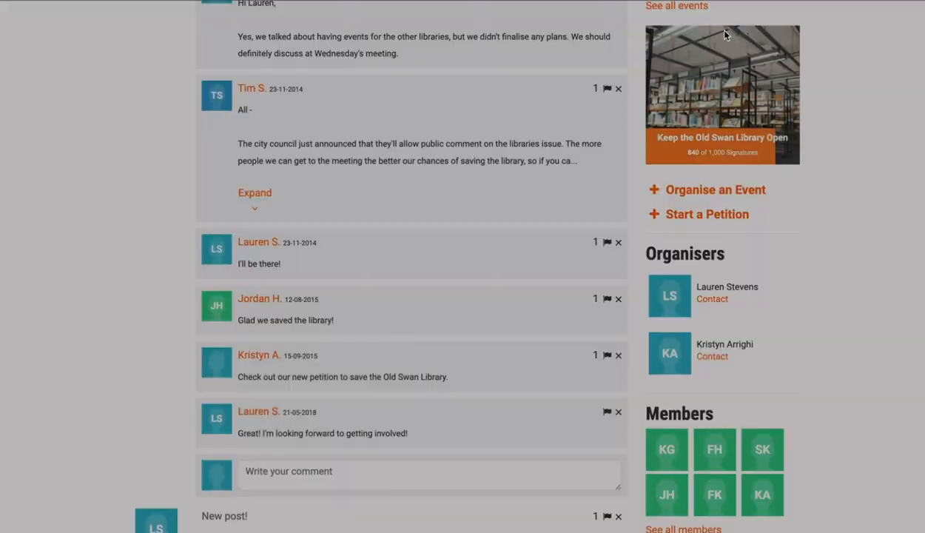
Step: Look over the organiser's options for organising events, starting petitions, inviting friends and adding resources on the group page
scroll(710, 59, "up", 3)
scroll(717, 81, "up", 3)
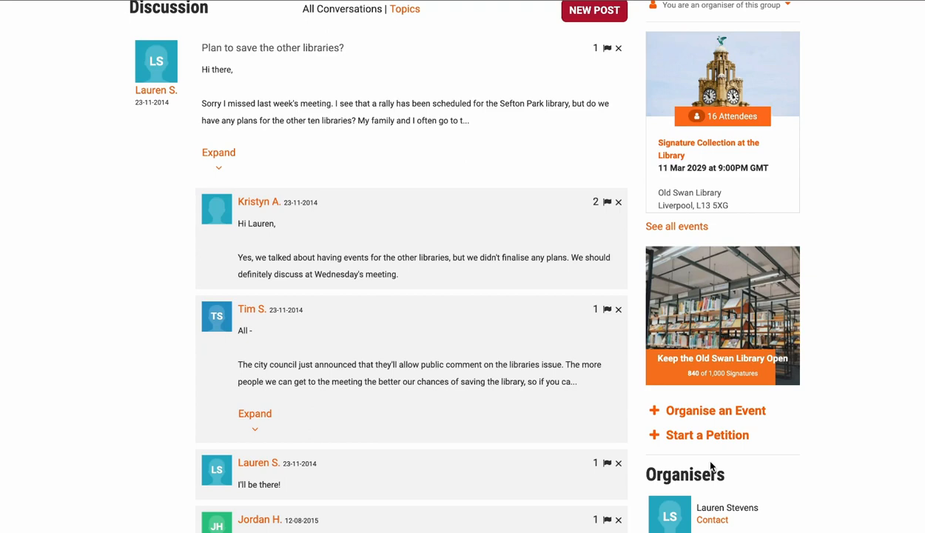
scroll(710, 464, "down", 5)
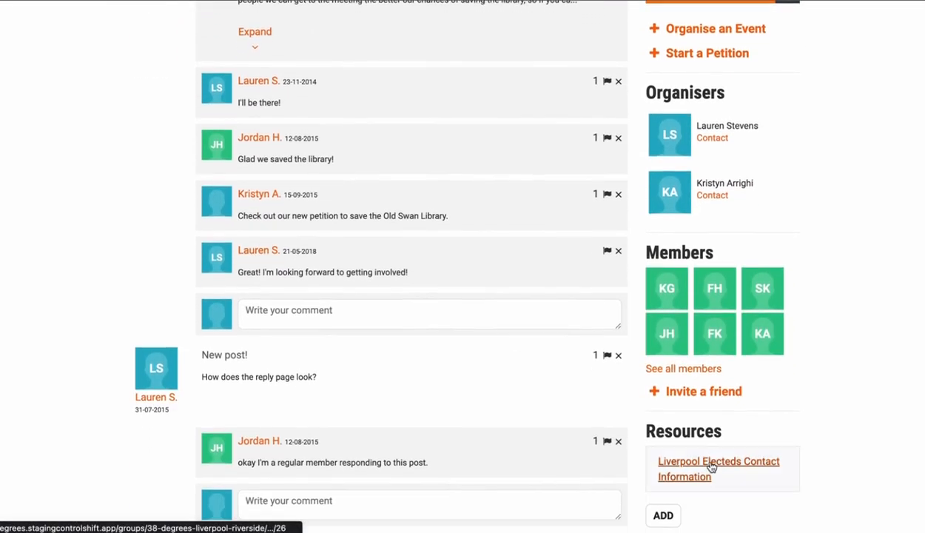
scroll(711, 465, "down", 3)
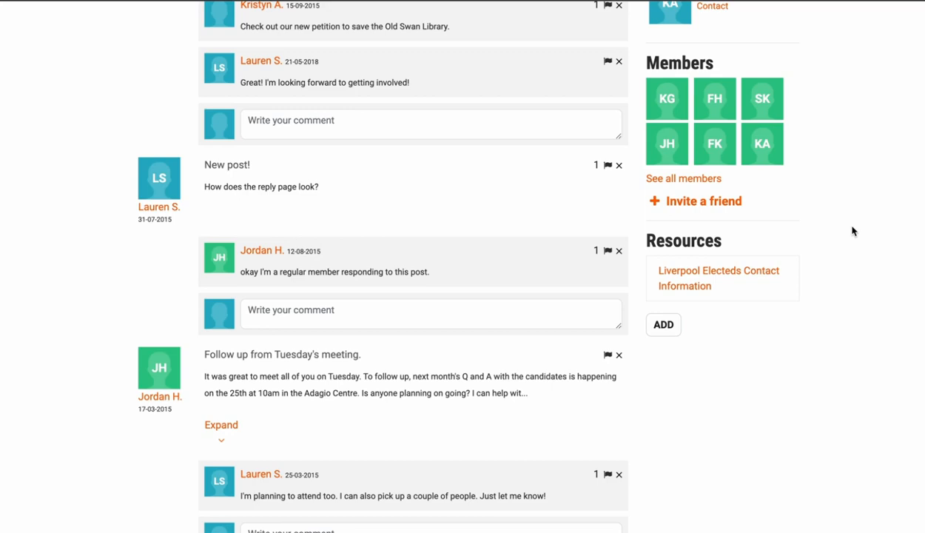
Step: Open the group's management area and review the edit form with its name, description and welcome email override
scroll(853, 232, "up", 10)
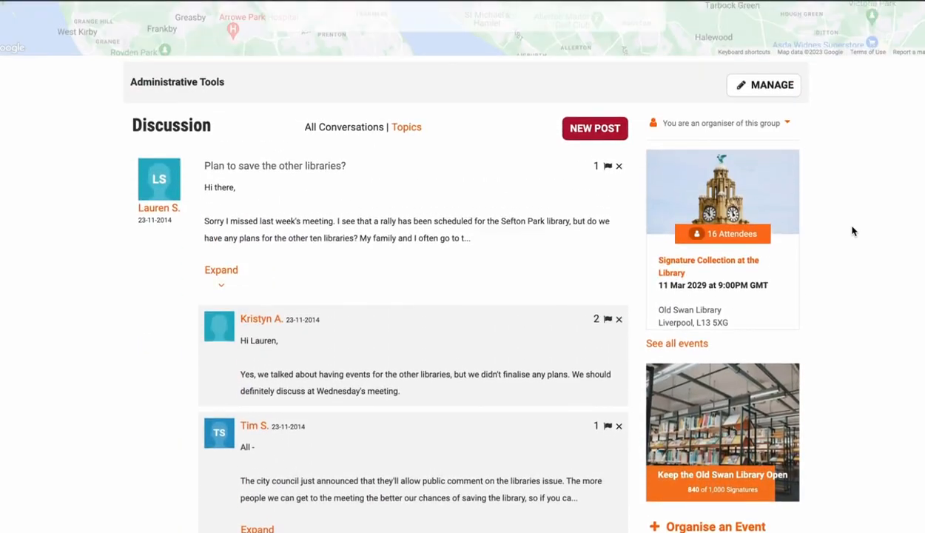
scroll(852, 231, "up", 2)
left_click(781, 229)
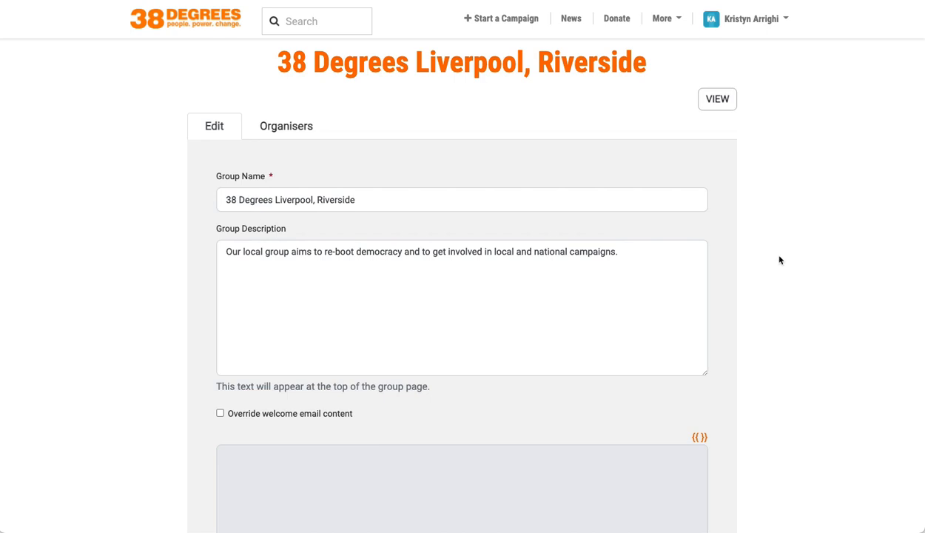
scroll(780, 260, "down", 3)
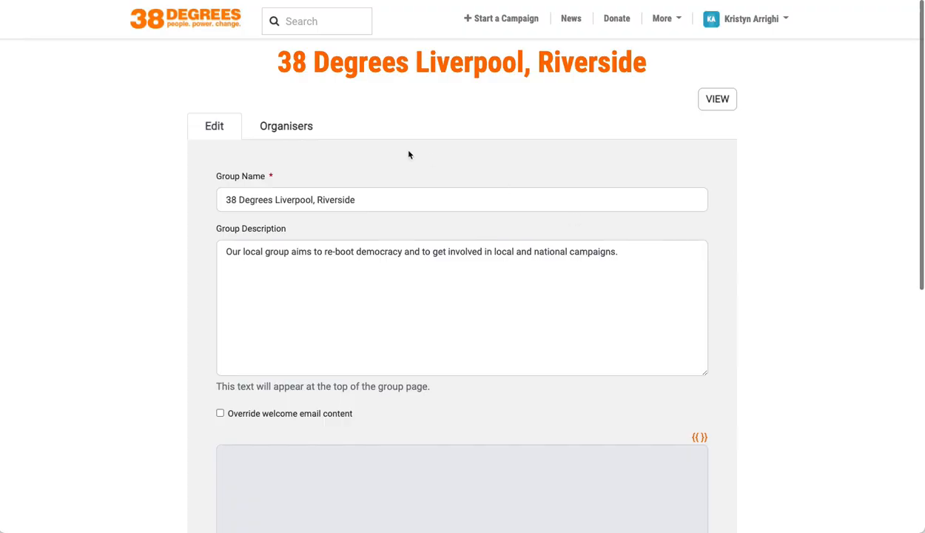
Step: View the group's pending organiser requests and read the applicant's introduction, closing it when done
left_click(280, 131)
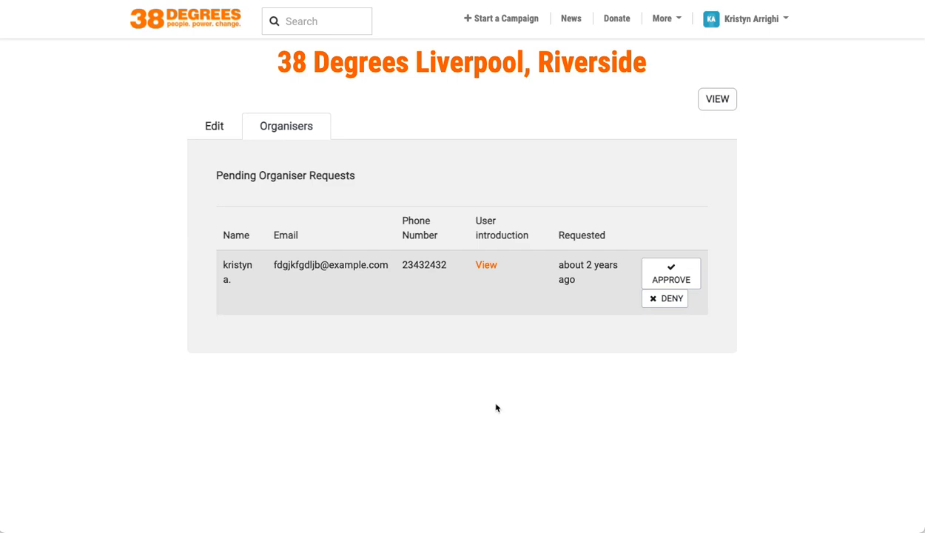
left_click(482, 266)
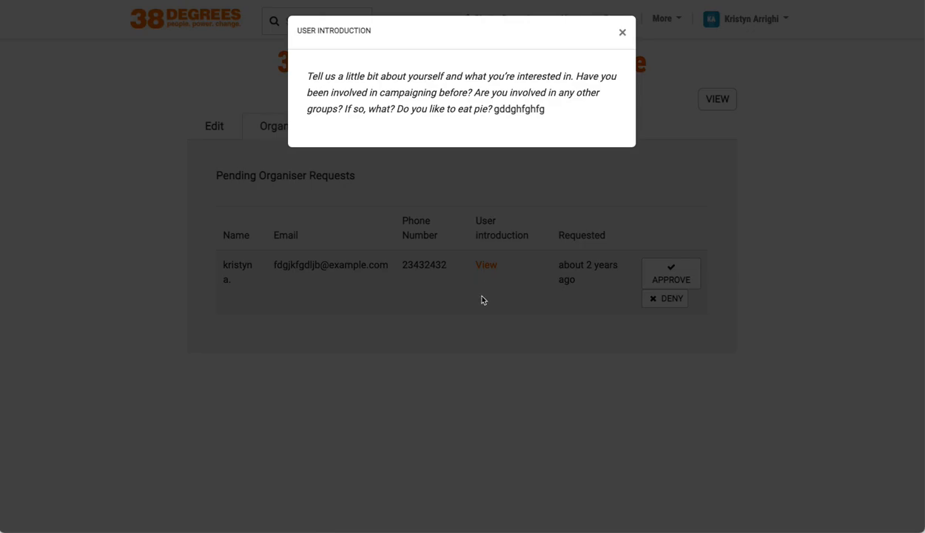
left_click(473, 325)
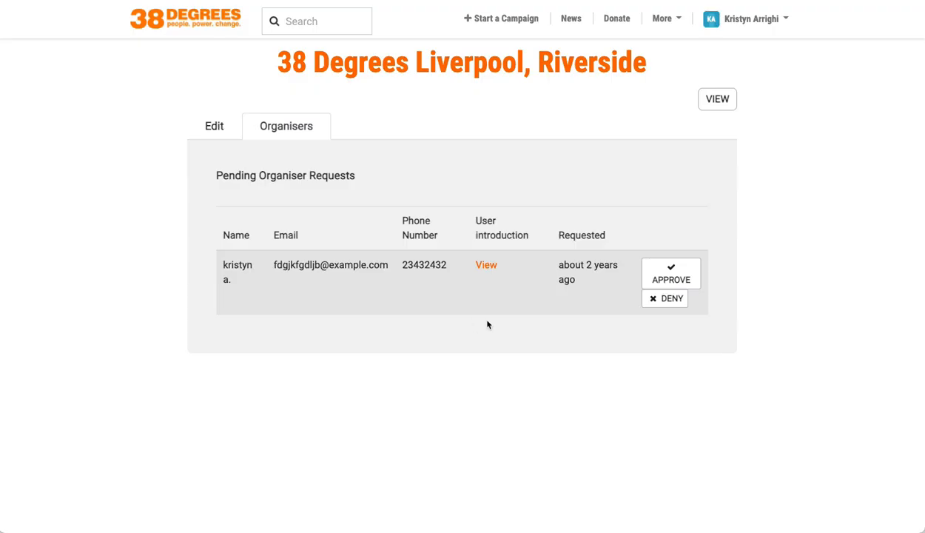
Step: Return to the Liverpool, Riverside group's public page and view the organiser's membership options
left_click(717, 99)
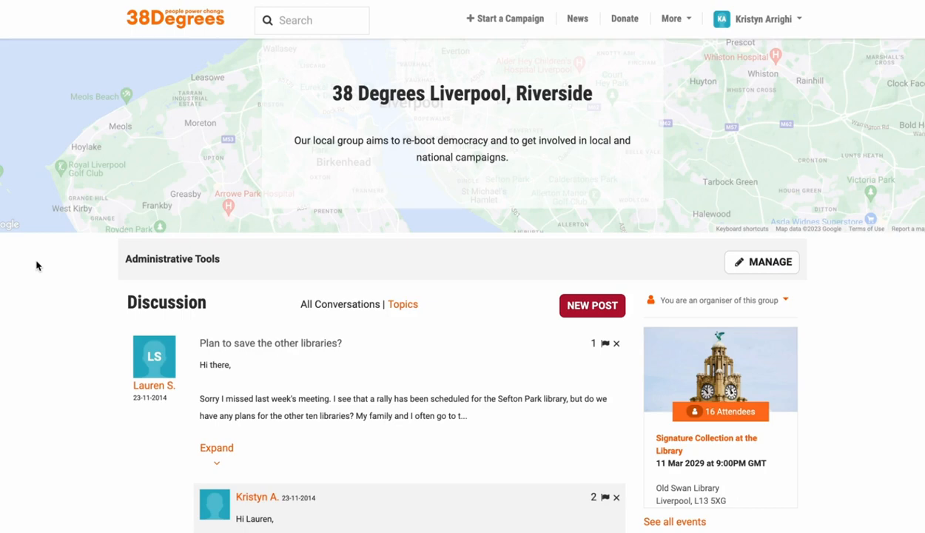
left_click(700, 302)
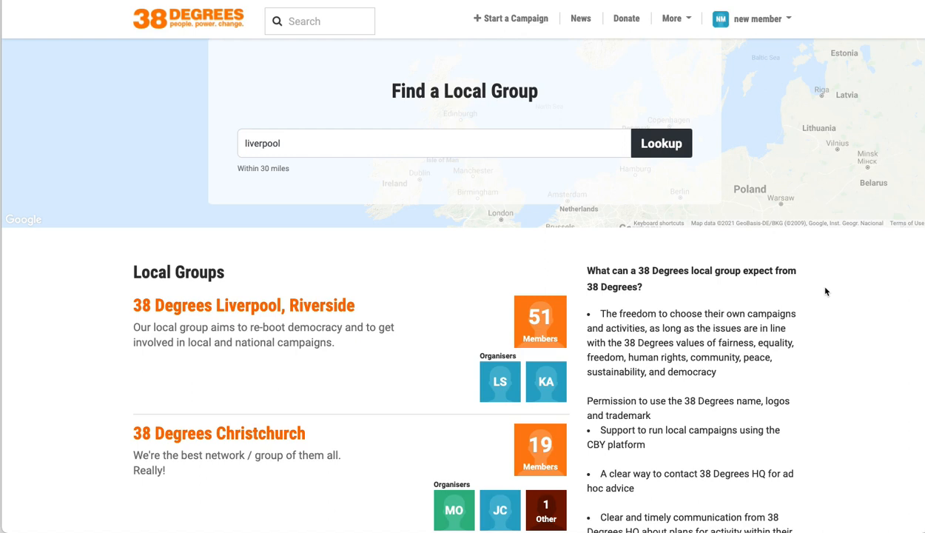
Step: Look up local groups near Liverpool, and look up an area without a group to reach the Create Local Group page
left_click(660, 140)
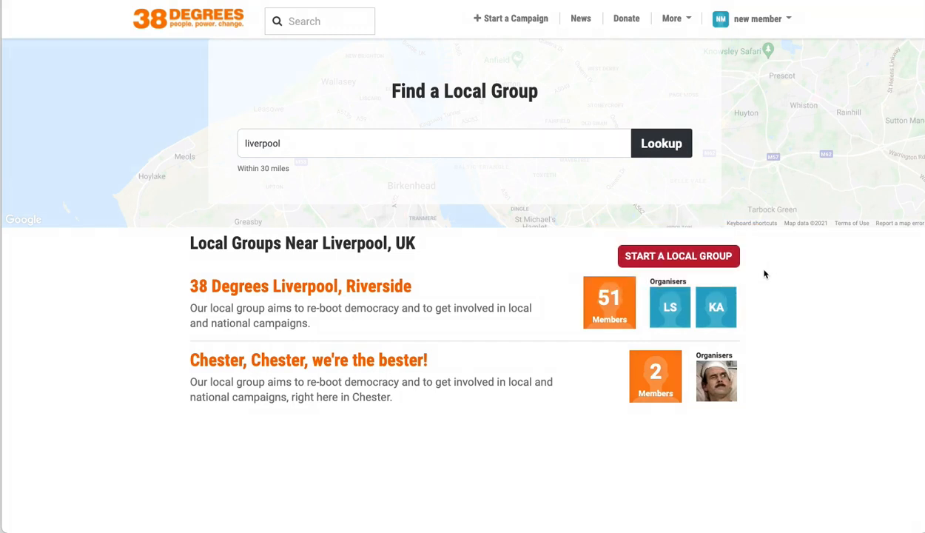
left_click(354, 144)
left_click(657, 154)
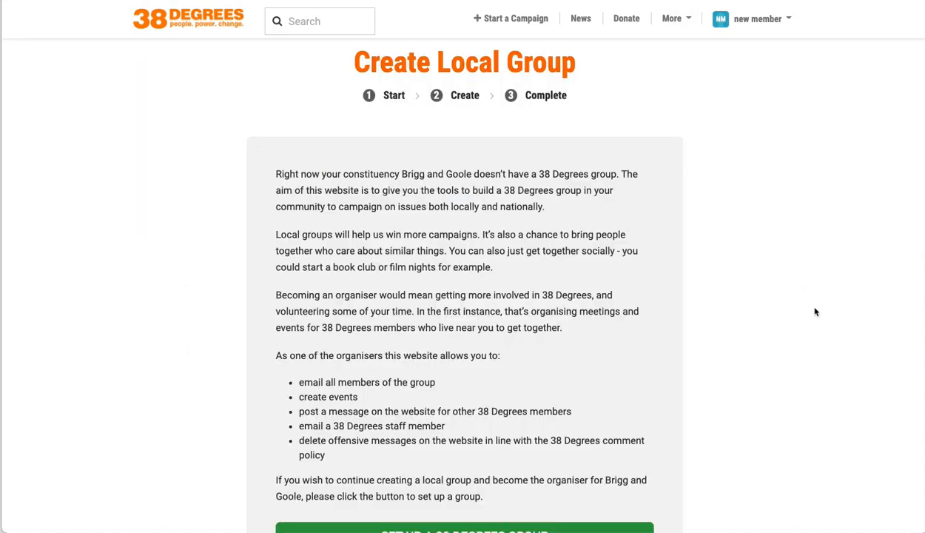
Step: Read the introduction to creating a Brigg and Goole group and proceed to setting up the group
scroll(815, 312, "down", 1)
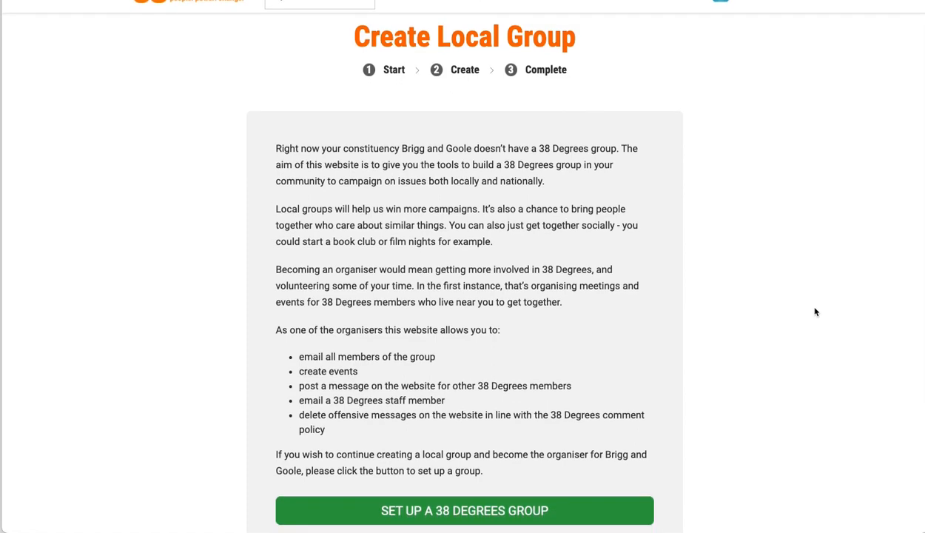
scroll(815, 311, "down", 4)
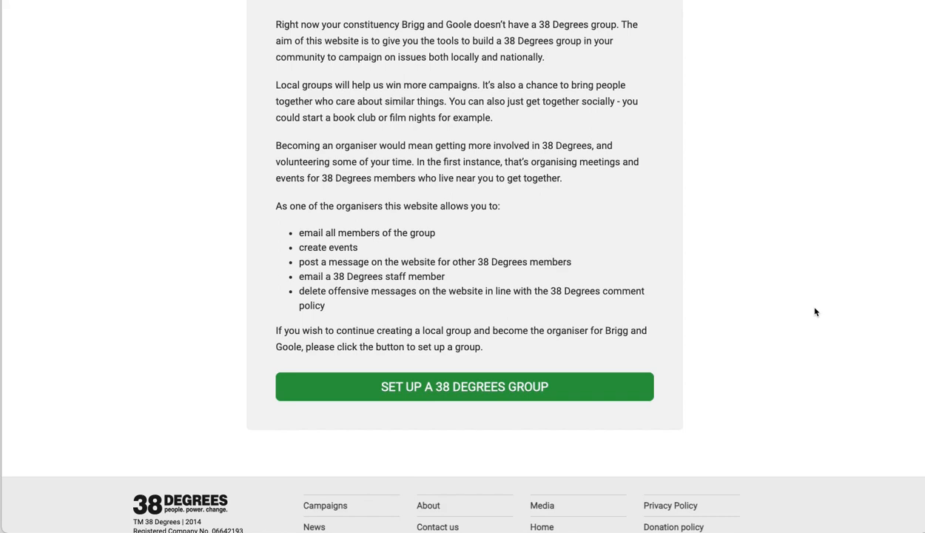
scroll(815, 312, "up", 2)
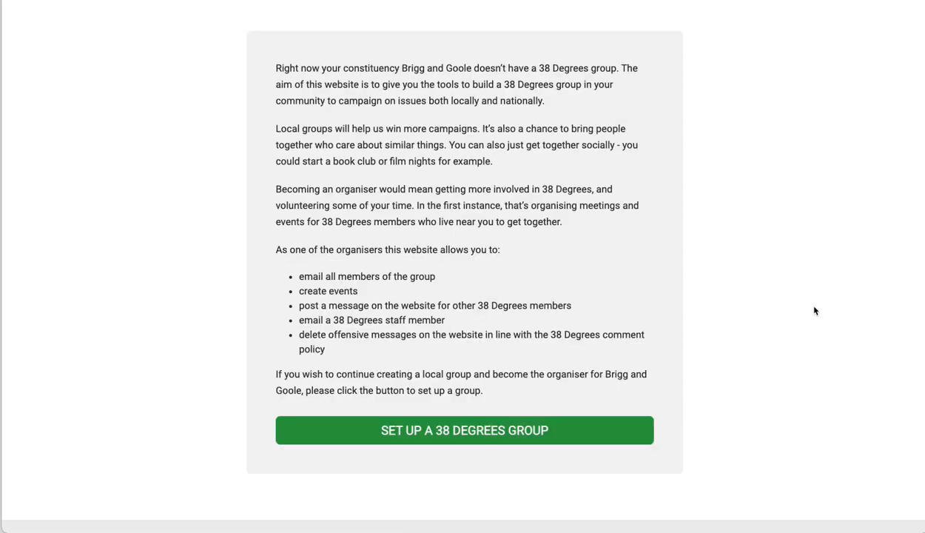
left_click(570, 437)
Step: Review the Create Group form, including the group name, description, unlisted option, organiser details and introduction question
scroll(848, 268, "down", 3)
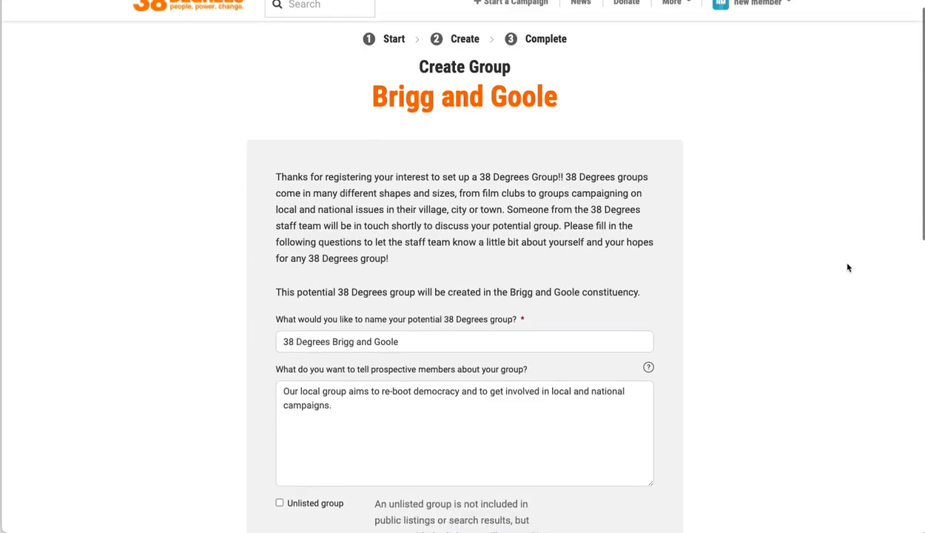
scroll(848, 268, "down", 3)
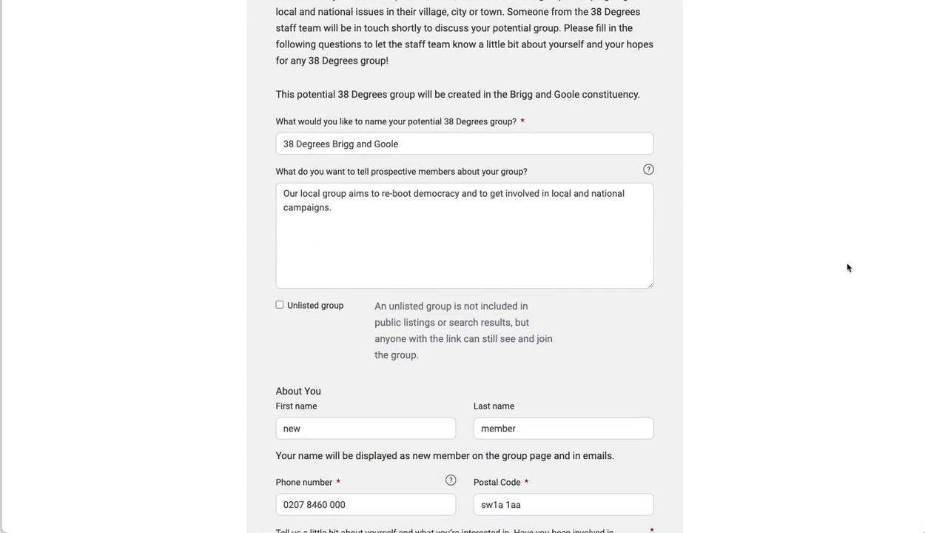
scroll(848, 268, "down", 8)
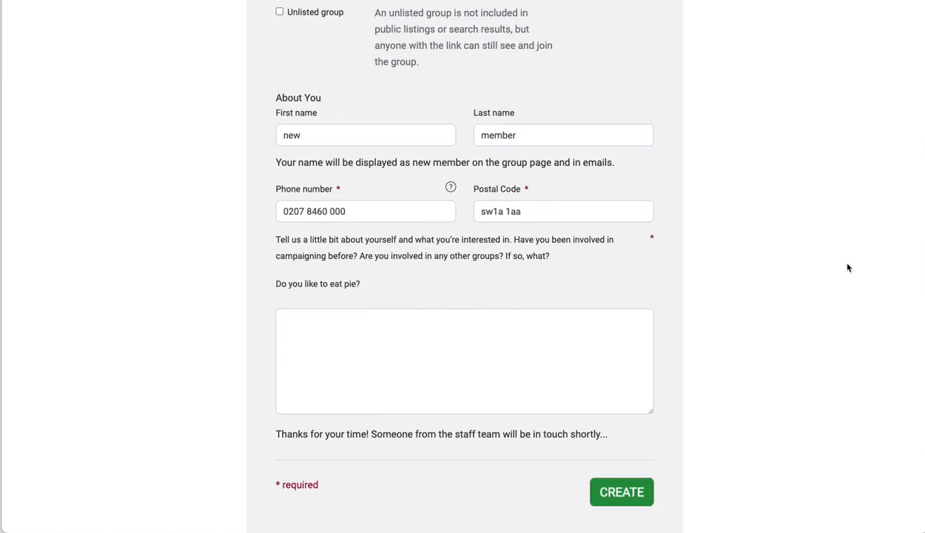
scroll(848, 268, "down", 3)
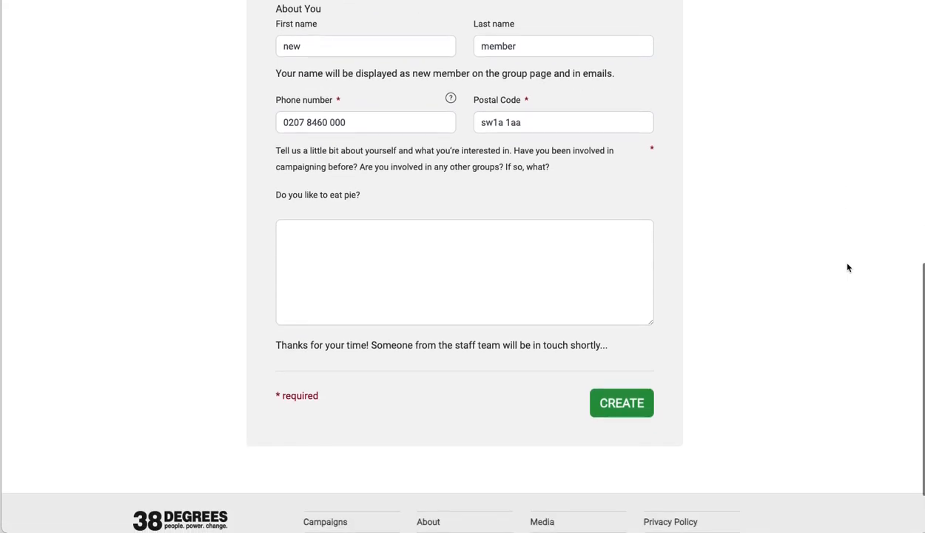
scroll(848, 268, "down", 3)
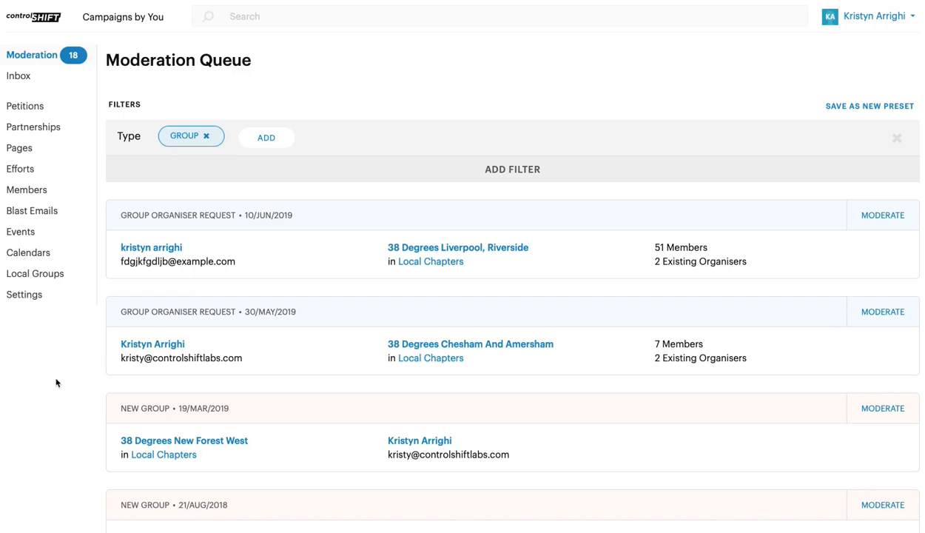
Step: Open the 38 Degrees New Forest West moderation entry and review its details, creation survey answers and new organiser answers
left_click(878, 409)
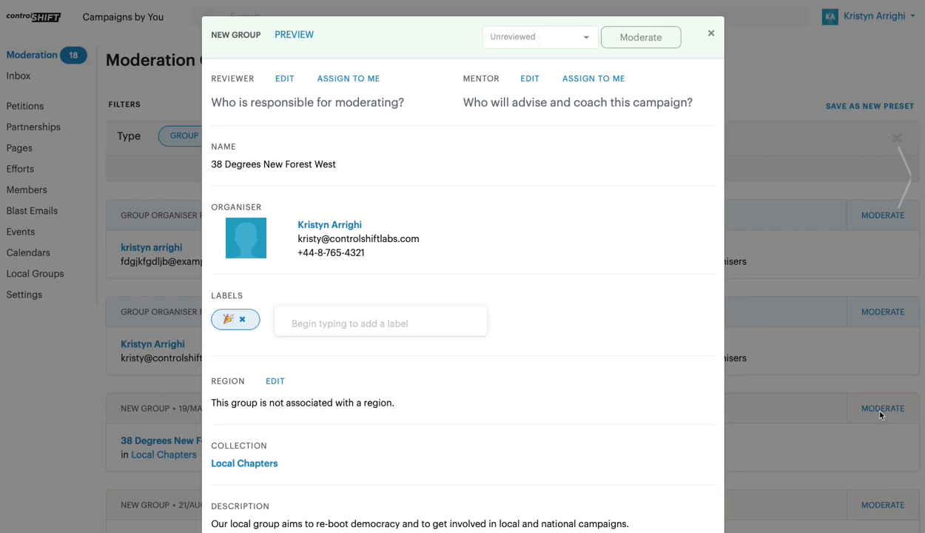
scroll(582, 371, "down", 3)
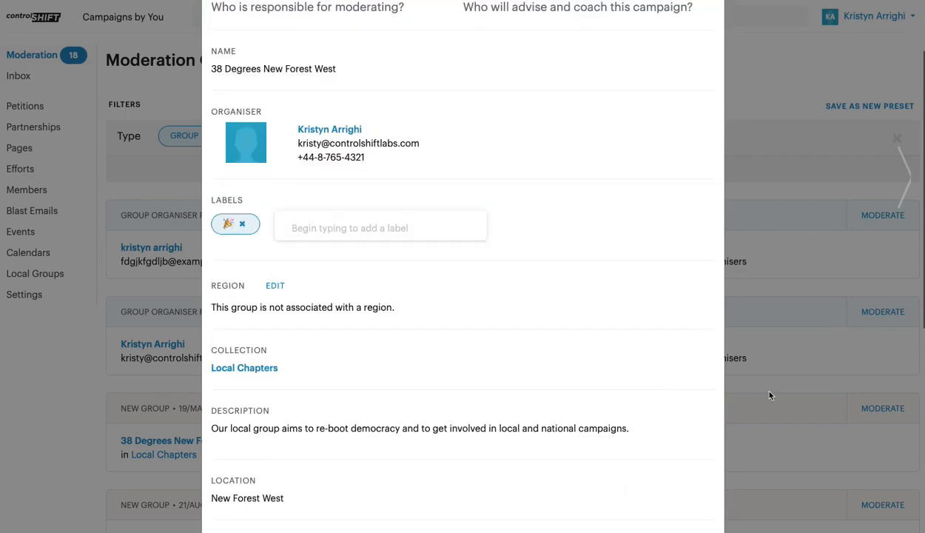
scroll(702, 379, "down", 10)
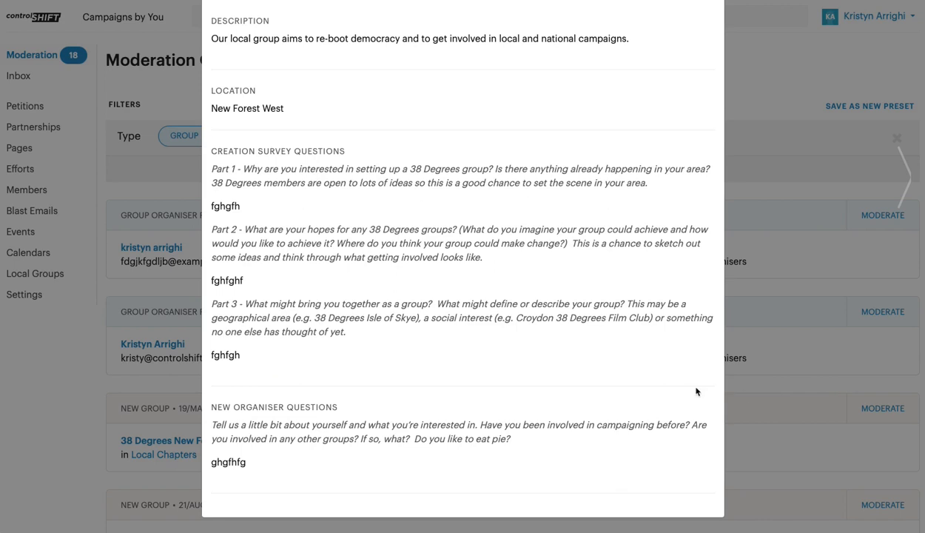
scroll(696, 390, "up", 12)
Step: Choose Denied for the new group to view the rejection notification, and close the entry without moderating it
left_click(532, 37)
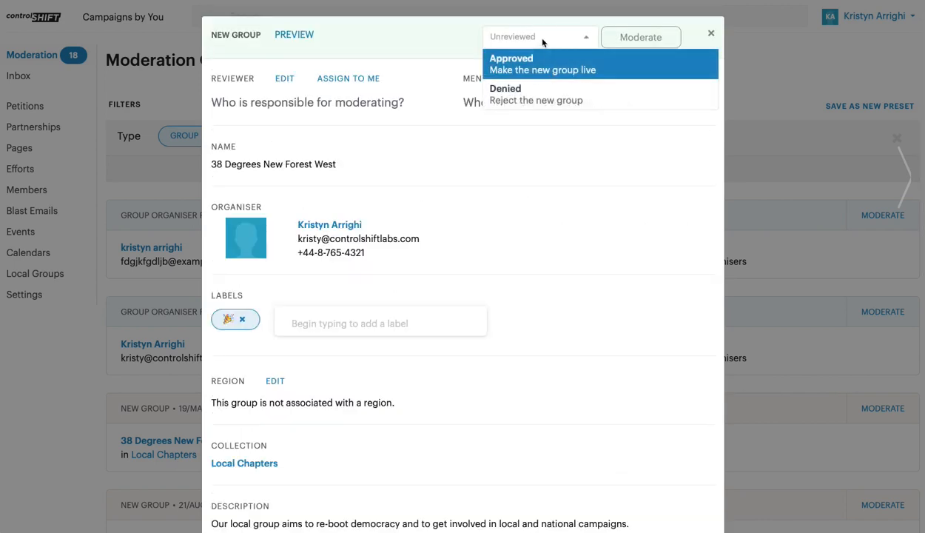
left_click(554, 110)
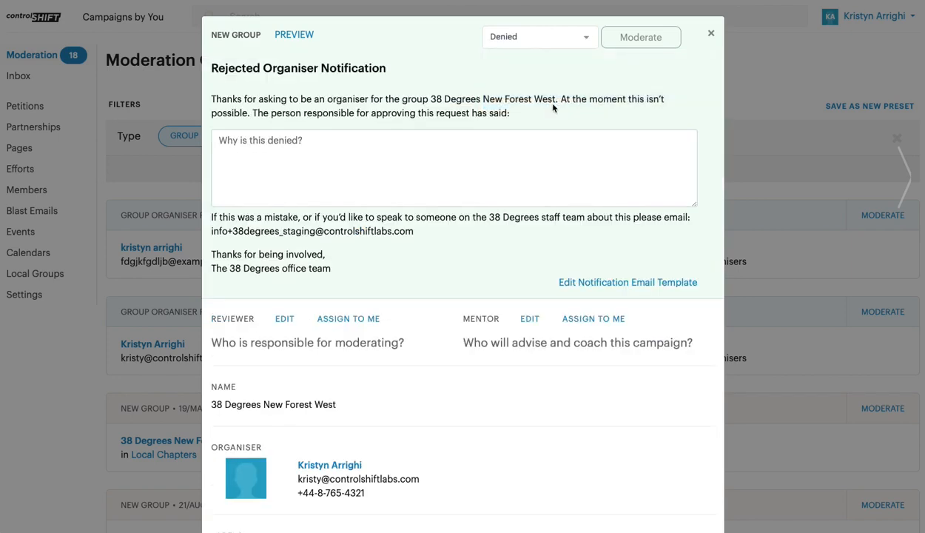
left_click(812, 159)
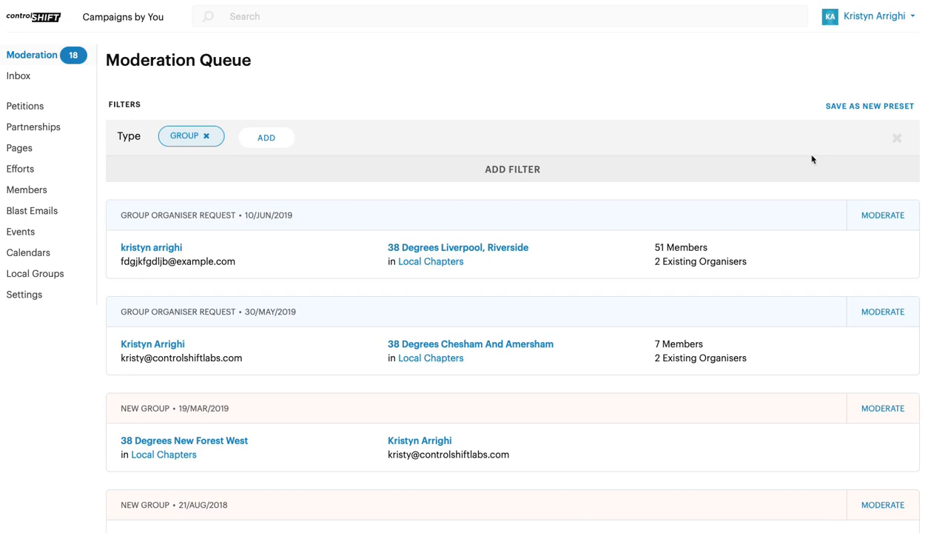
Step: View the organiser request for 38 Degrees Chesham And Amersham and its moderation decisions, closing it without choosing one
left_click(871, 313)
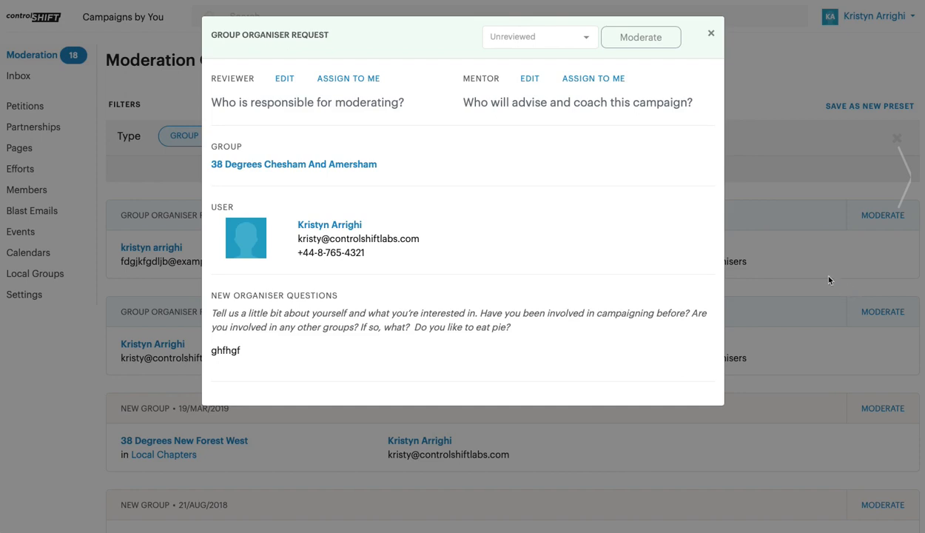
left_click(555, 43)
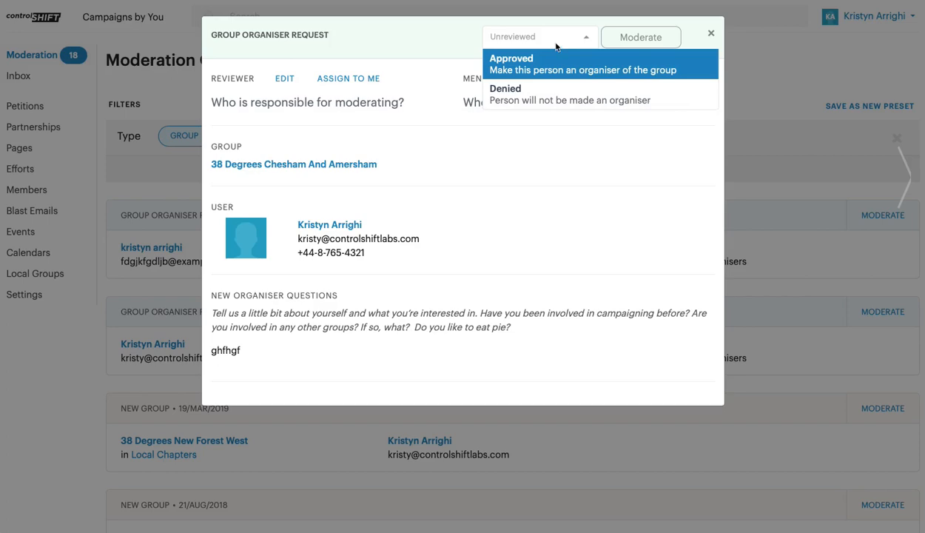
left_click(725, 230)
Step: Filter the moderation queue to the Forum Message type only, removing the Group type
left_click(259, 141)
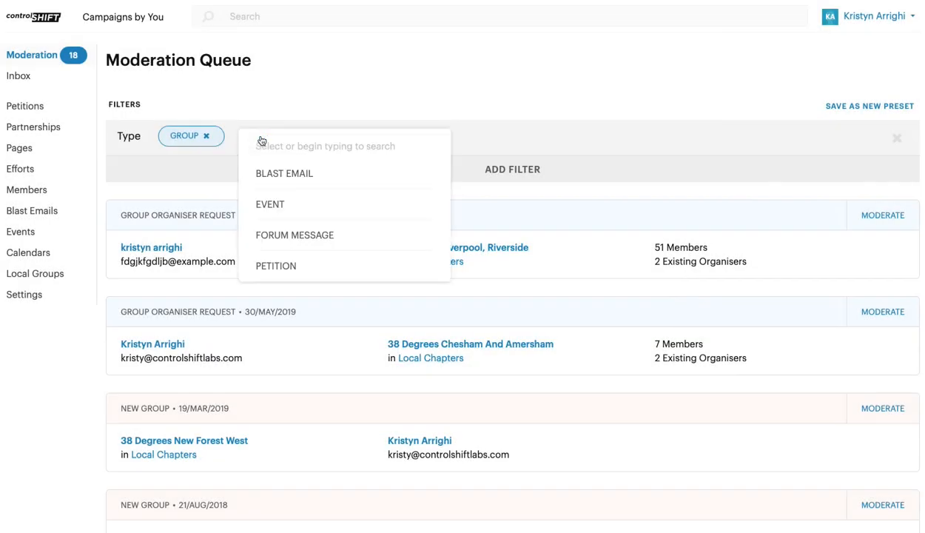
left_click(311, 235)
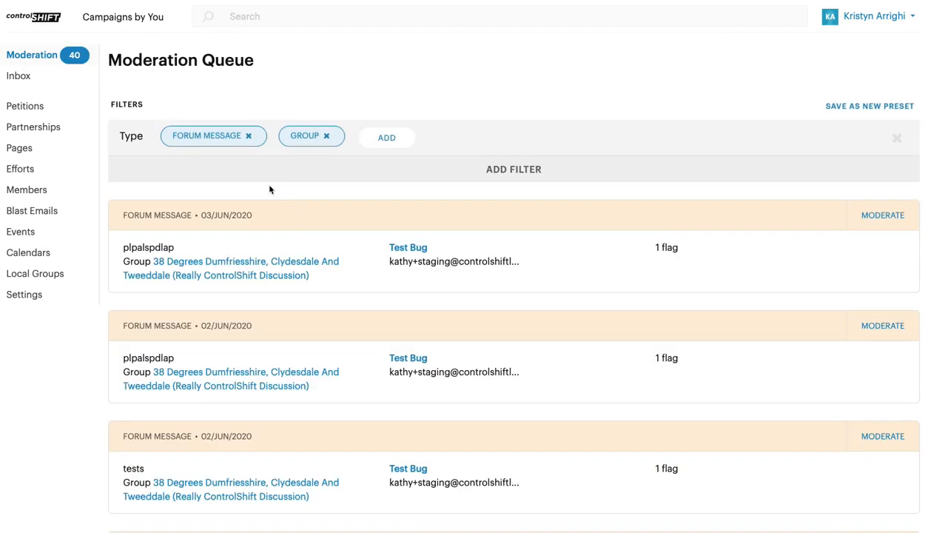
left_click(322, 140)
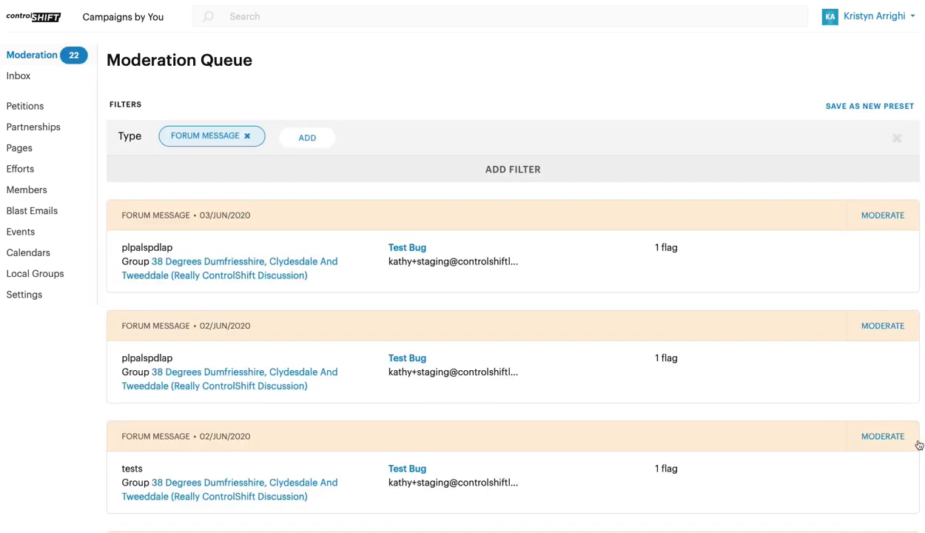
Step: Review the flagged forum message titled "tests" and its moderation decisions, and return to the queue without moderating it
left_click(896, 439)
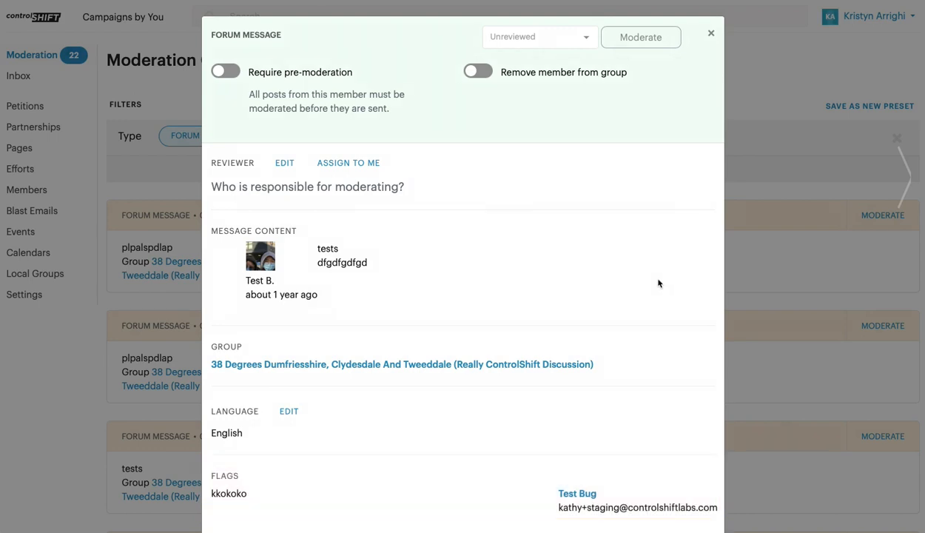
left_click(556, 43)
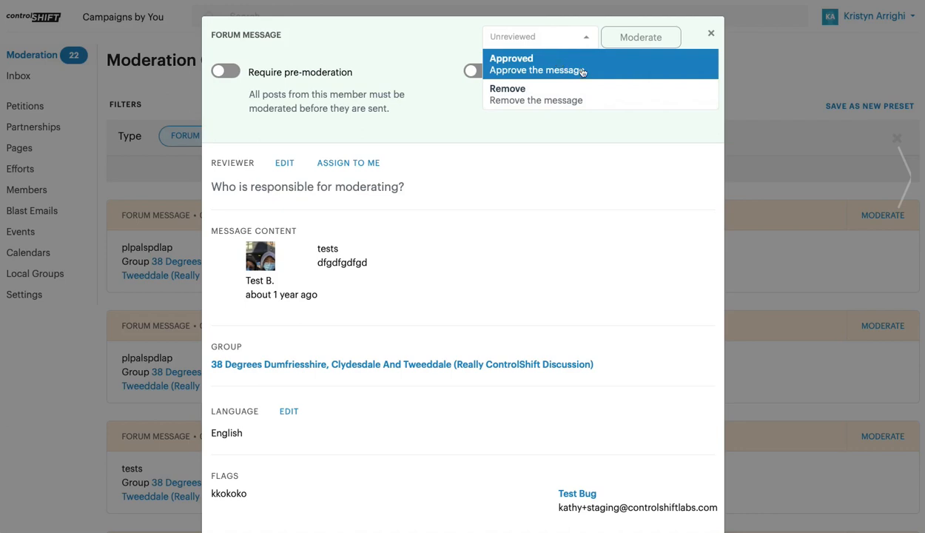
left_click(632, 136)
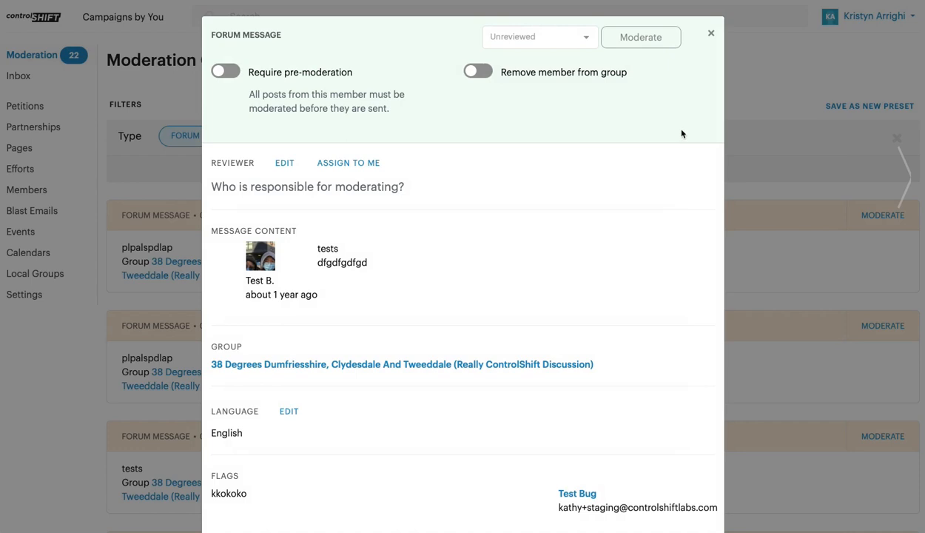
left_click(554, 37)
left_click(543, 65)
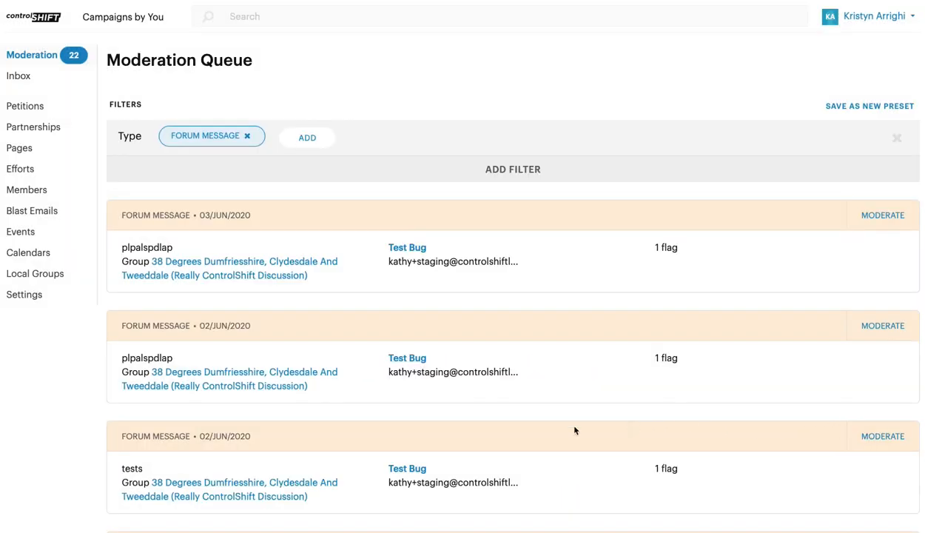
Step: Open the list of local groups in the Local Chapters collection
left_click(34, 273)
left_click(149, 384)
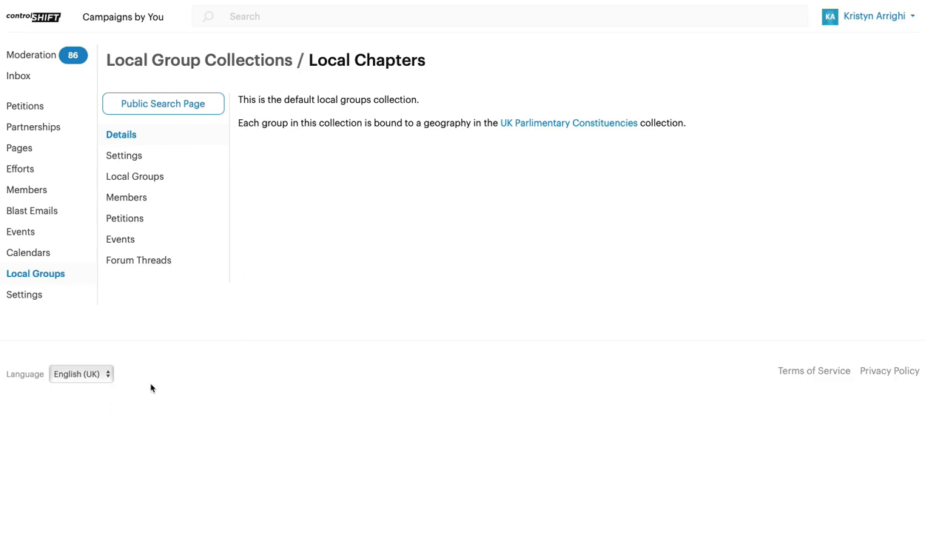
left_click(148, 177)
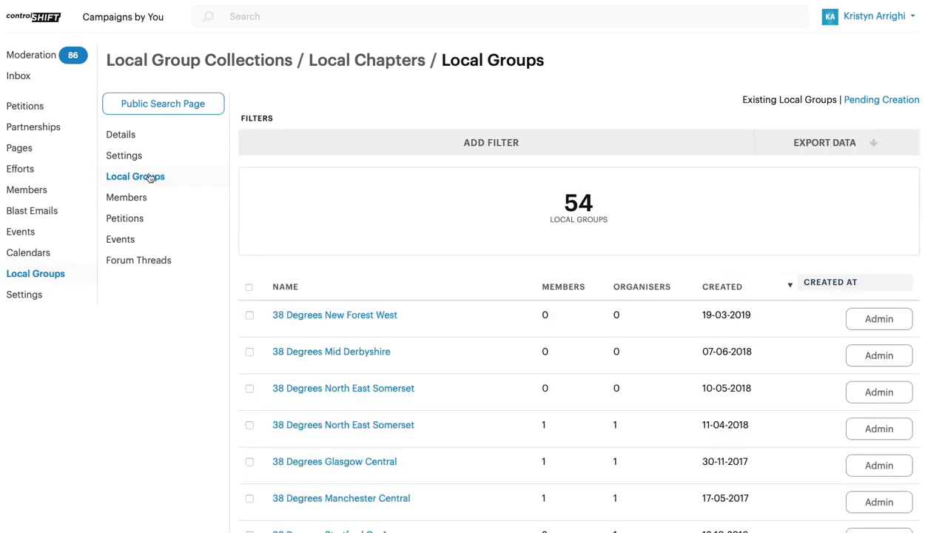
Step: Find 38 Degrees Liverpool, Riverside in the local groups list and open its admin page
scroll(717, 429, "down", 6)
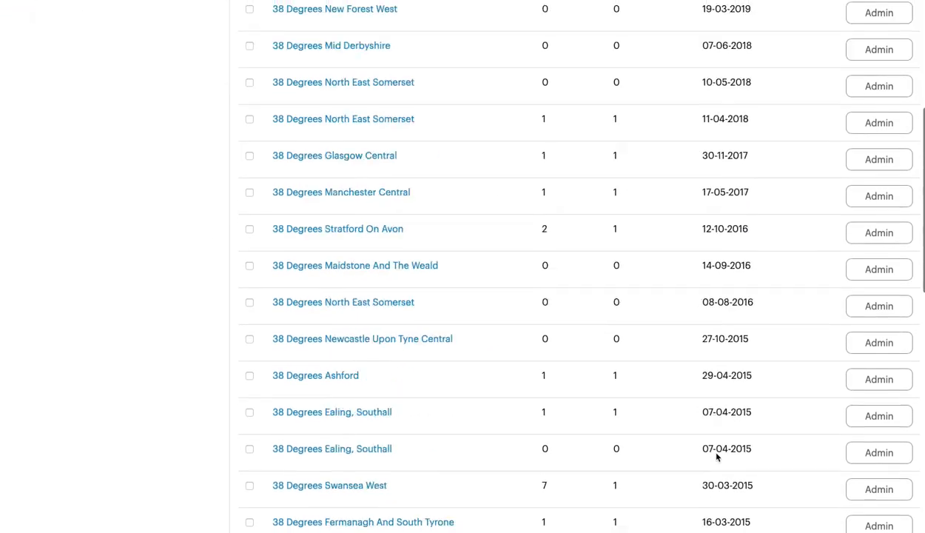
scroll(716, 457, "down", 7)
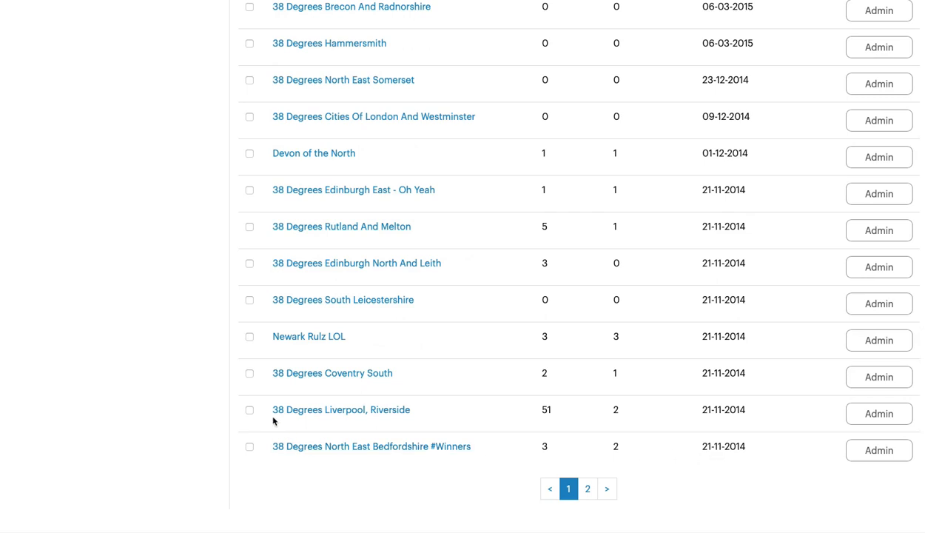
left_click(880, 416)
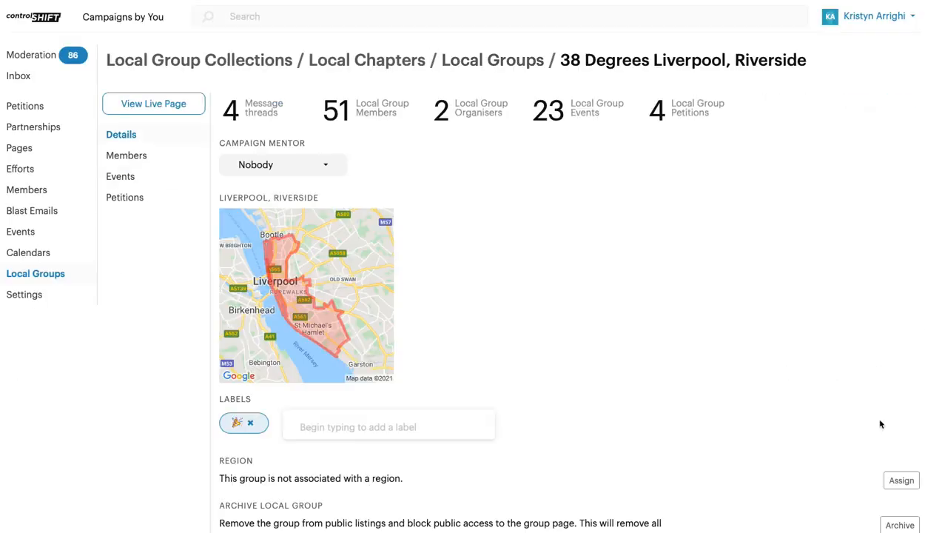
Step: Visit the group's live page, return to its admin details and review the label, region, archive and delete options
left_click(171, 109)
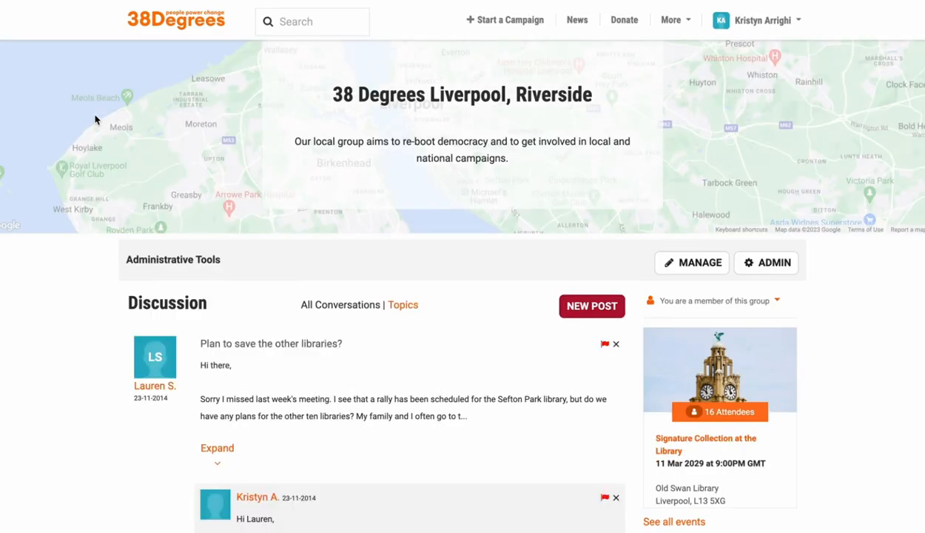
left_click(763, 263)
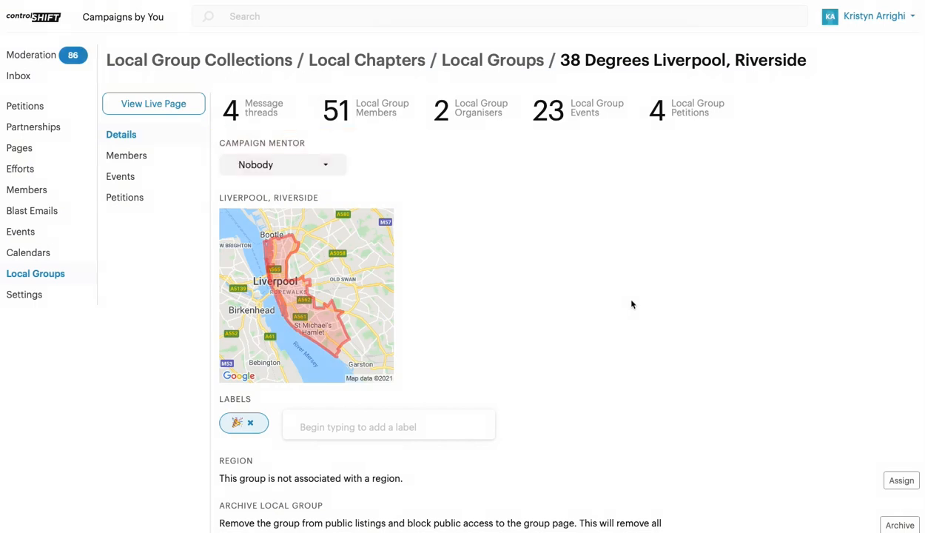
scroll(630, 304, "down", 2)
scroll(632, 303, "down", 3)
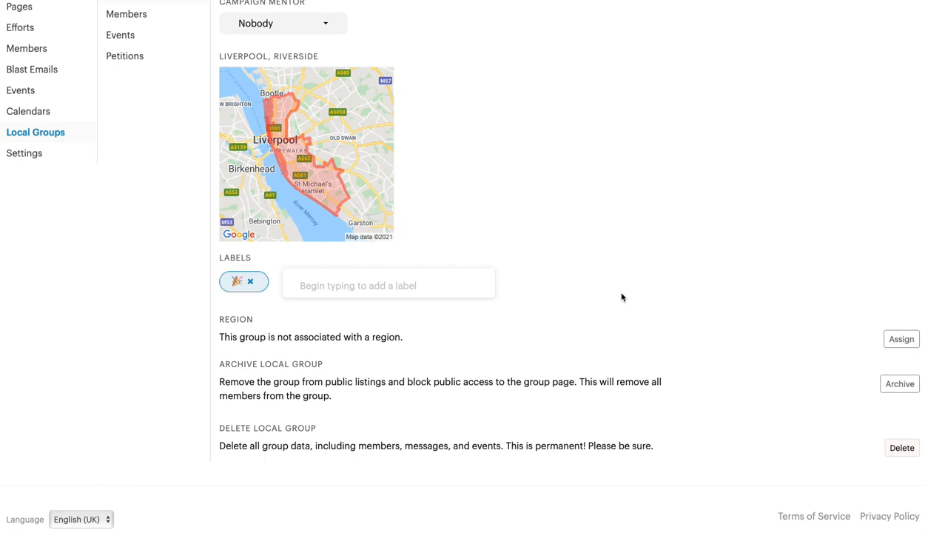
scroll(621, 297, "up", 2)
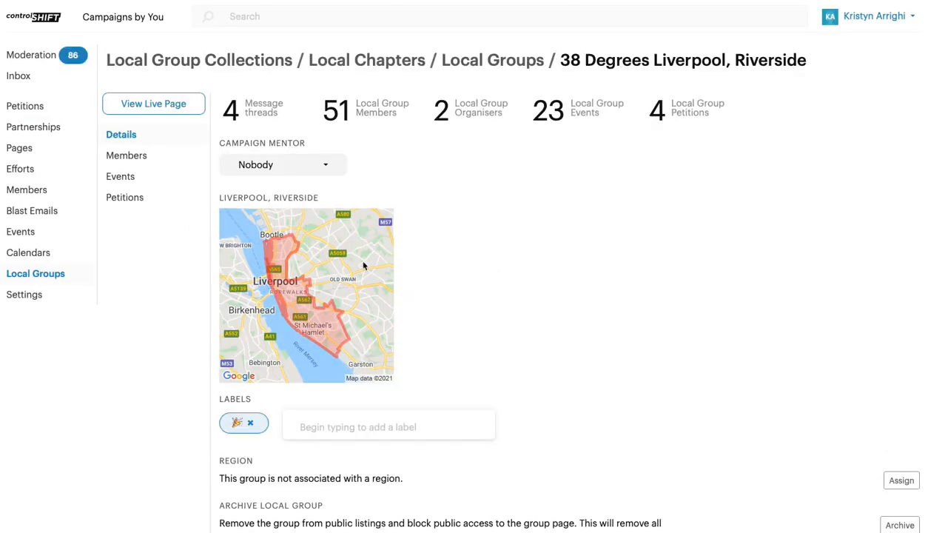
Step: Look through the group's events, its petitions, and its members and organisers in the admin area
left_click(119, 178)
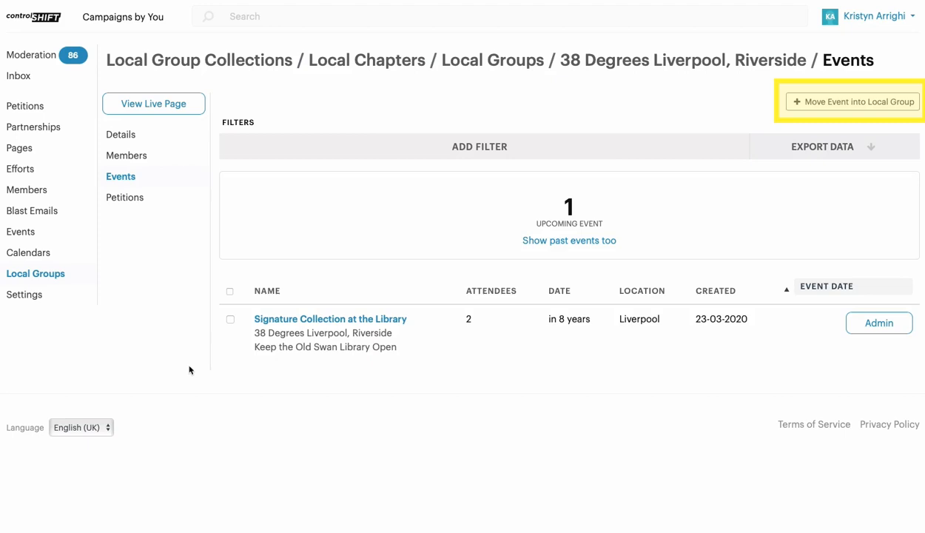
left_click(134, 202)
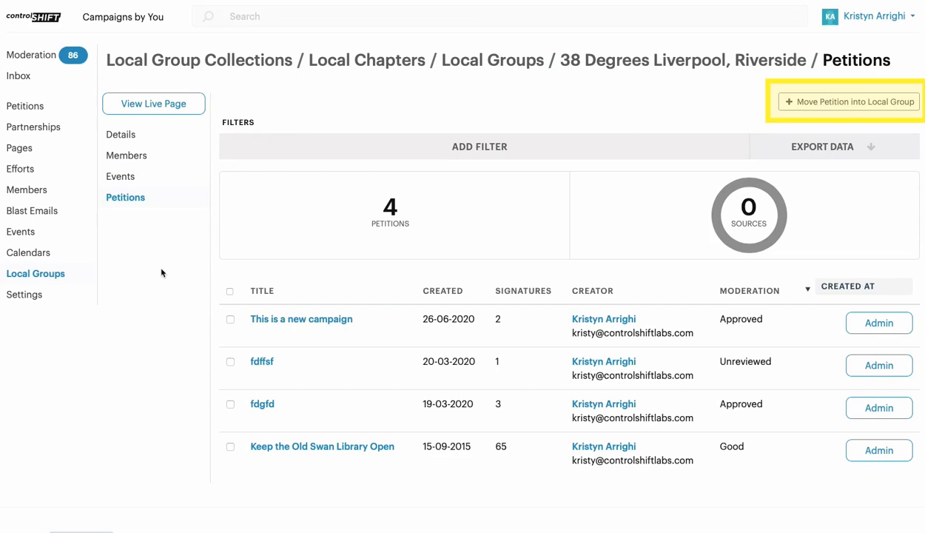
left_click(130, 165)
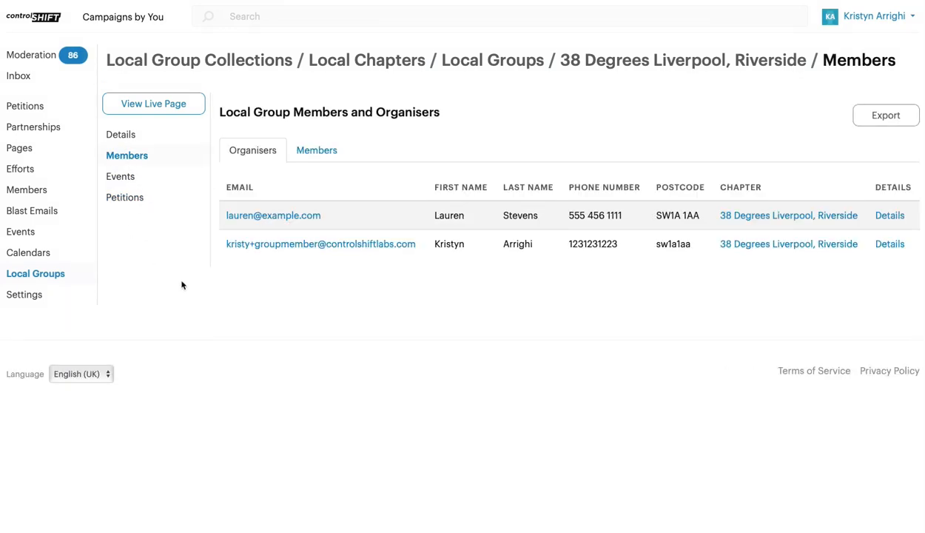